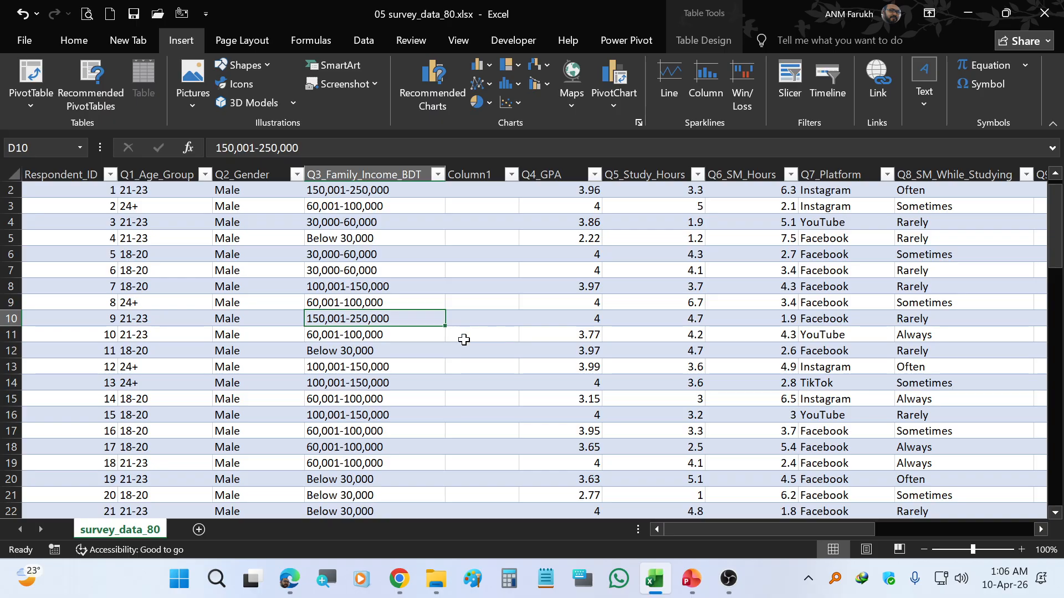
- Create a PivotTable from the survey data table, Table1, on a new worksheet
left_click(499, 360)
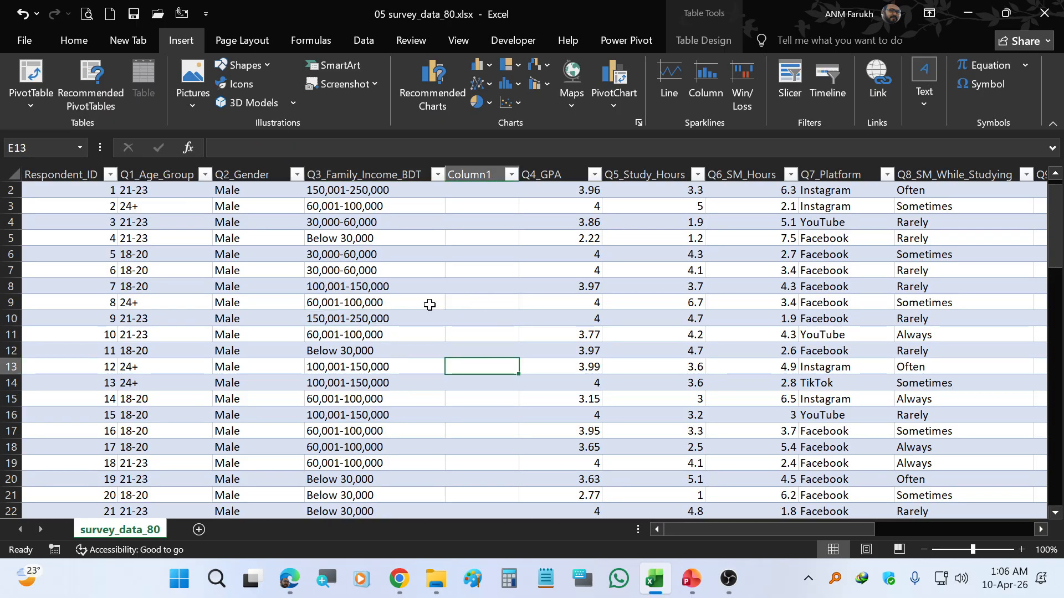
left_click(372, 300)
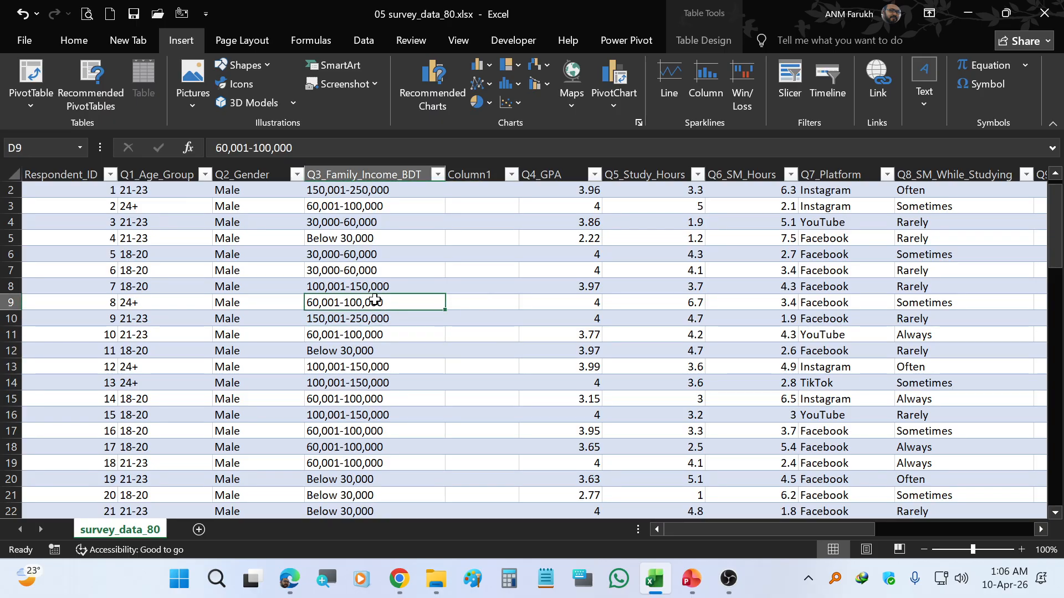
left_click(238, 313)
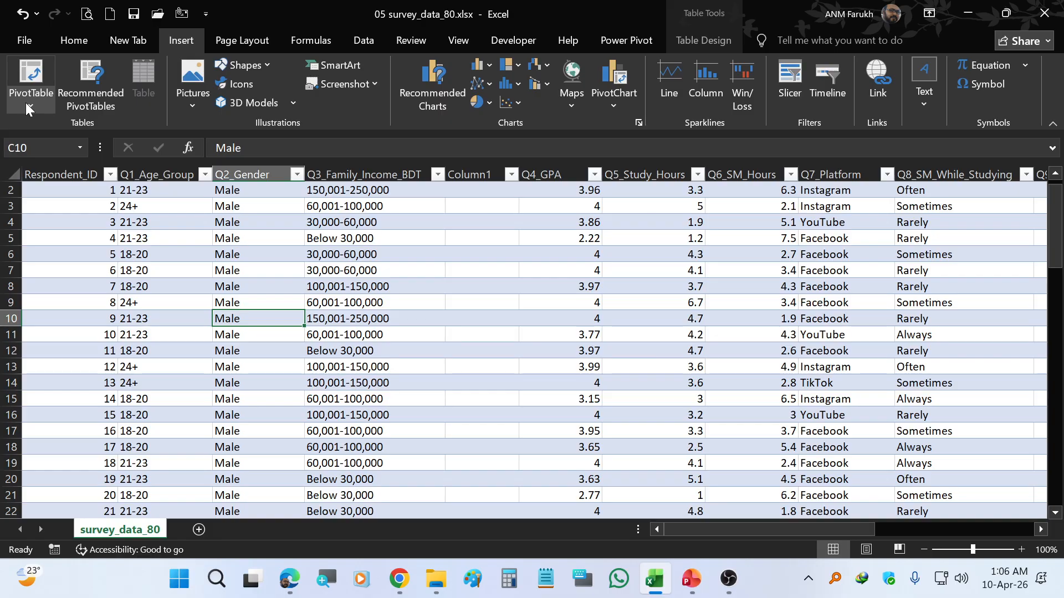
left_click(27, 105)
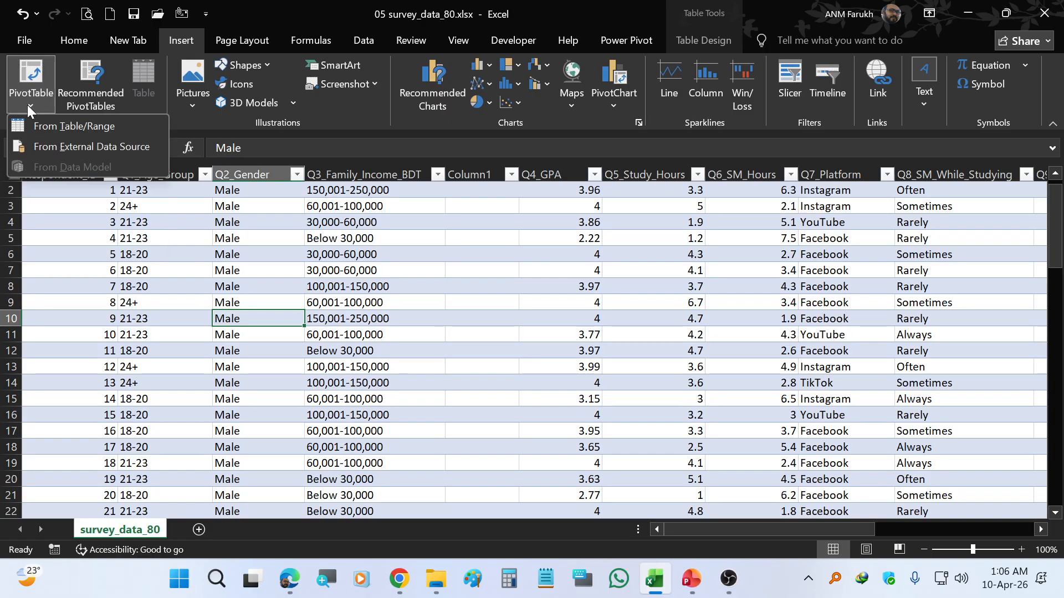
left_click(88, 130)
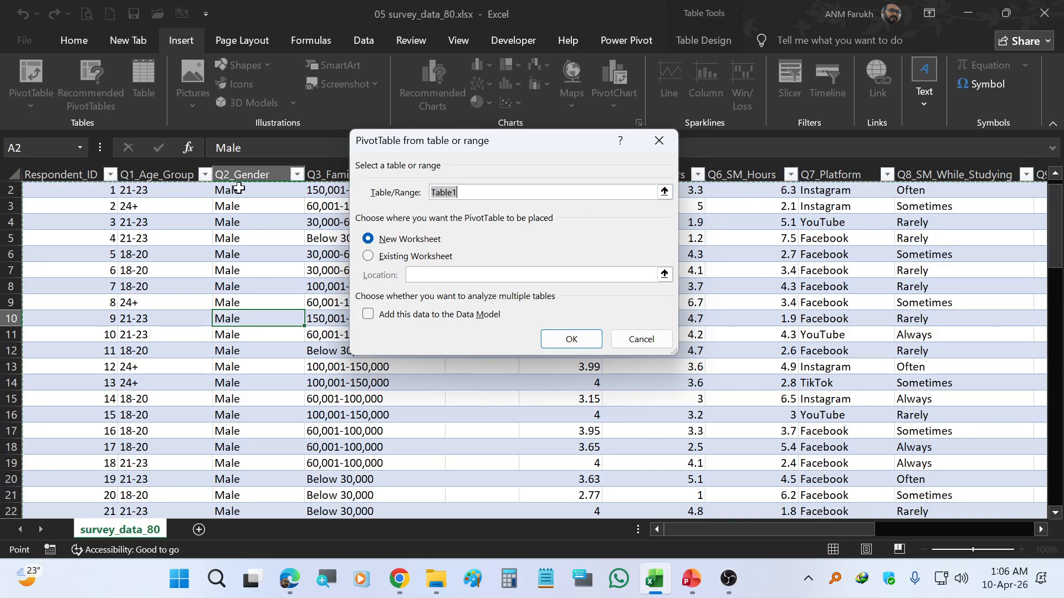
left_click(408, 240)
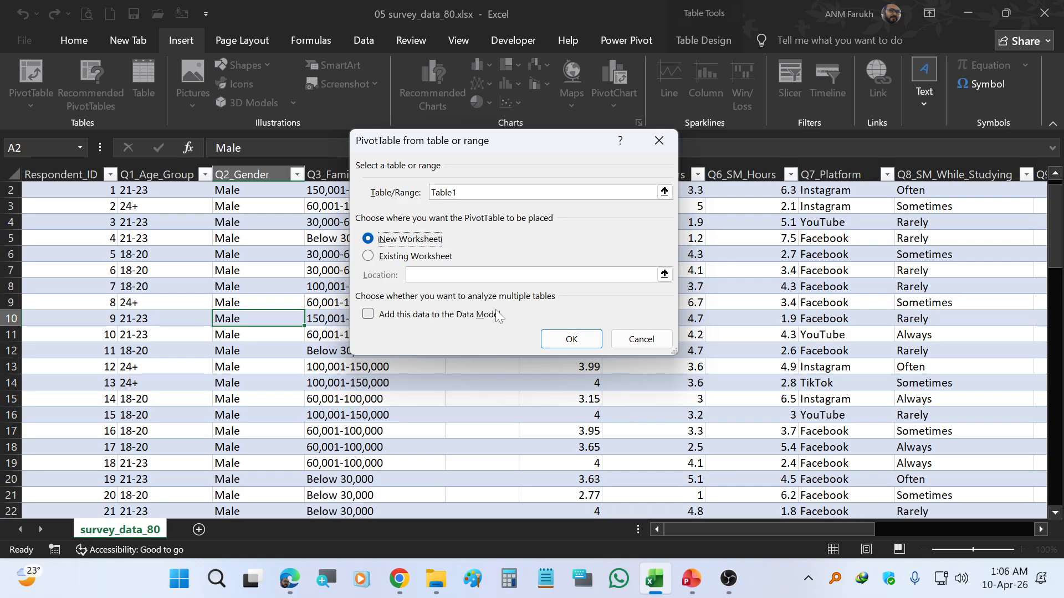
left_click(573, 338)
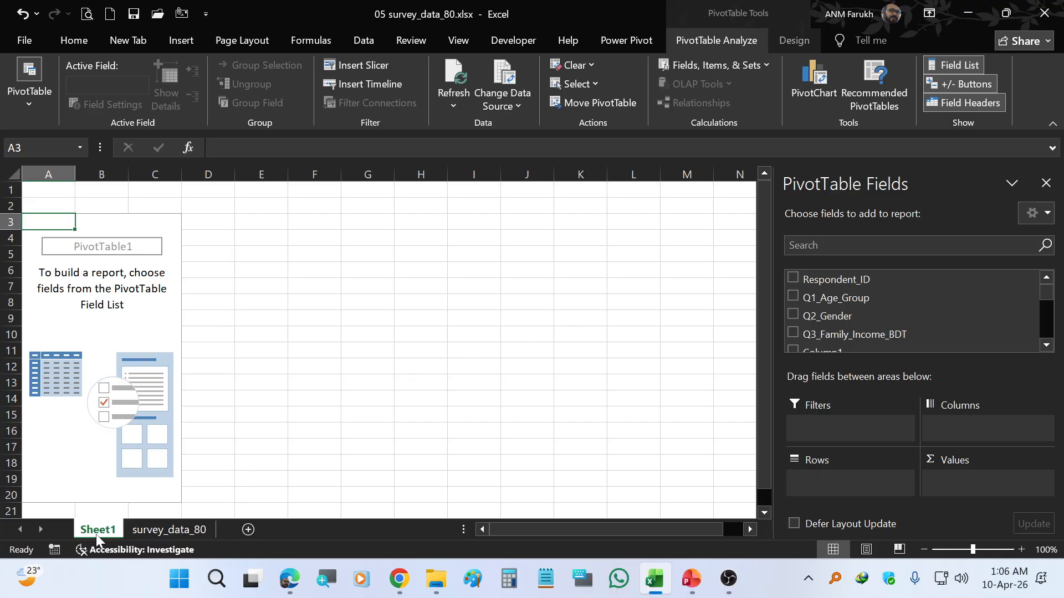
- Move the survey_data_80 sheet before Sheet1 and return to the empty PivotTable on Sheet1
left_click_drag(175, 530, 77, 530)
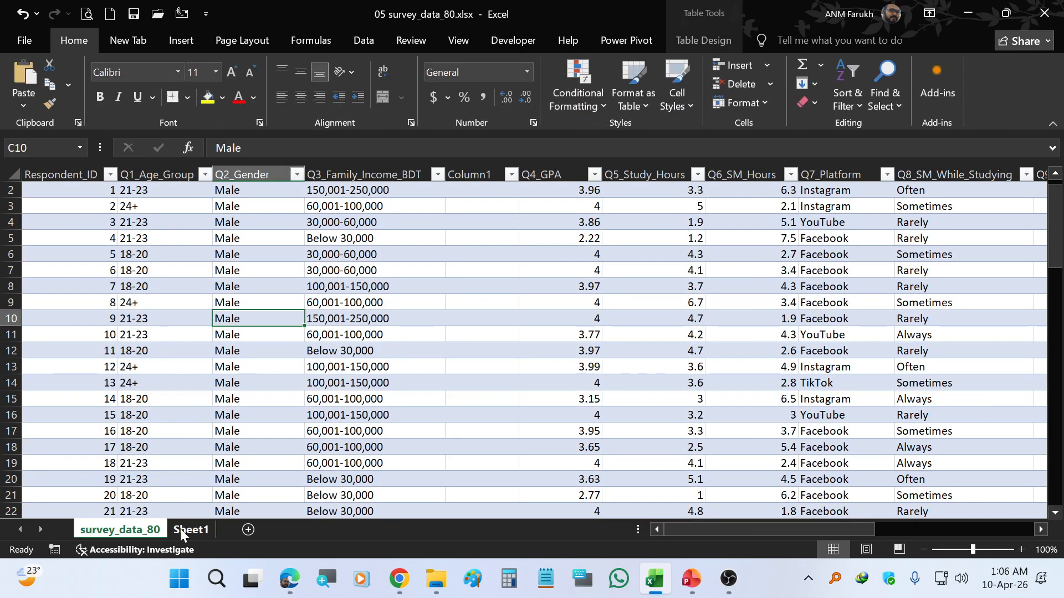
left_click(181, 532)
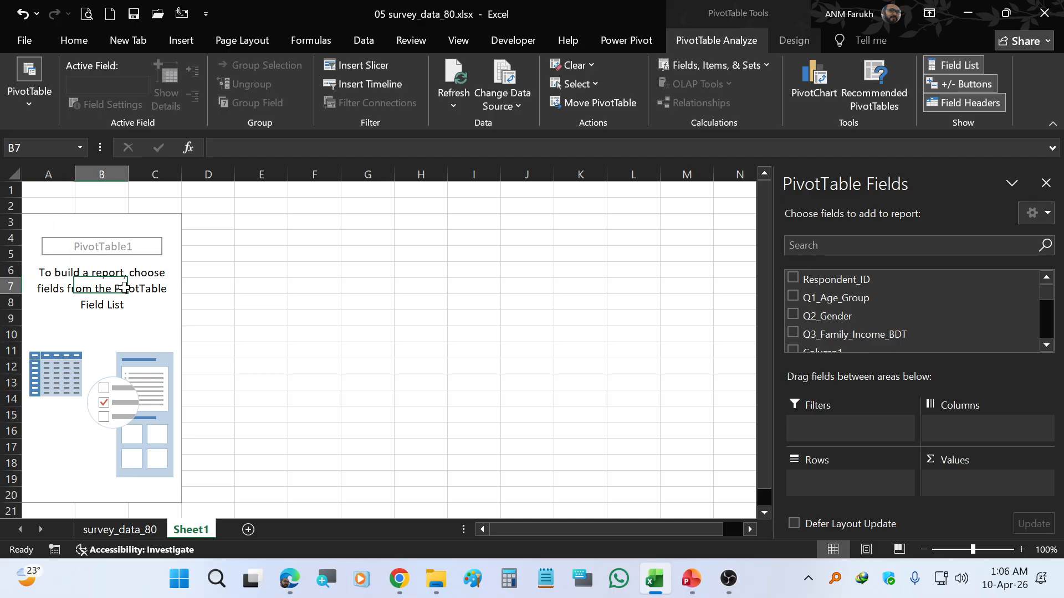
left_click(120, 225)
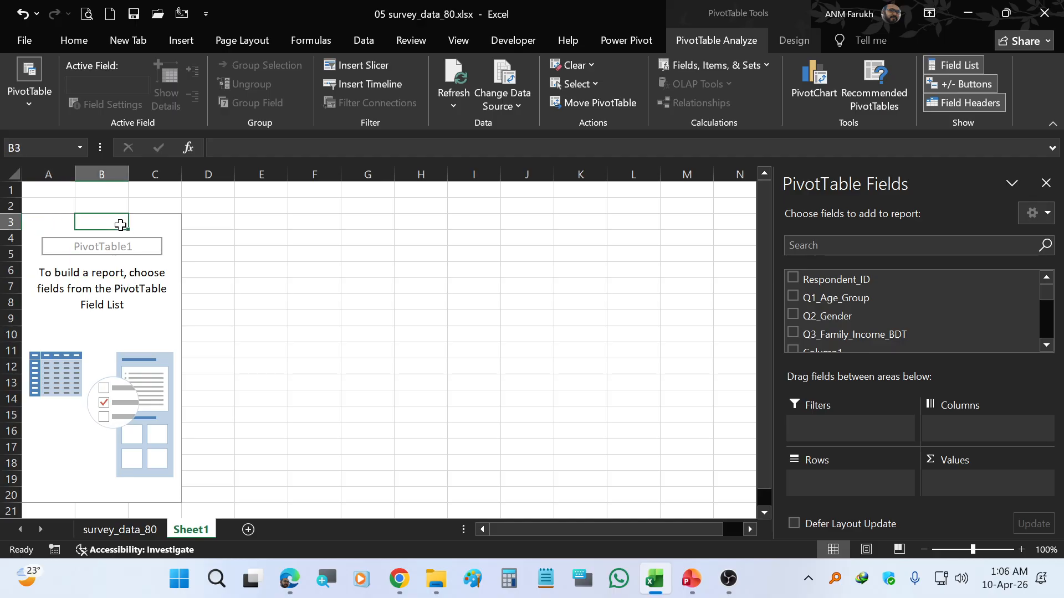
- Insert a blank column before column A on Sheet1, then reactivate the PivotTable so its field list shows
right_click(39, 172)
left_click(83, 313)
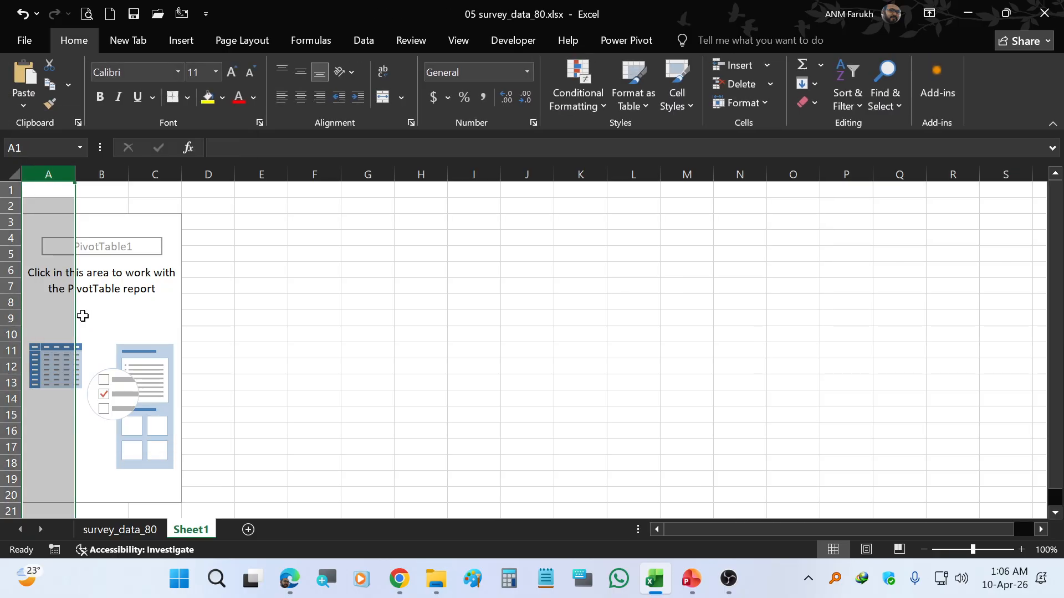
left_click(145, 297)
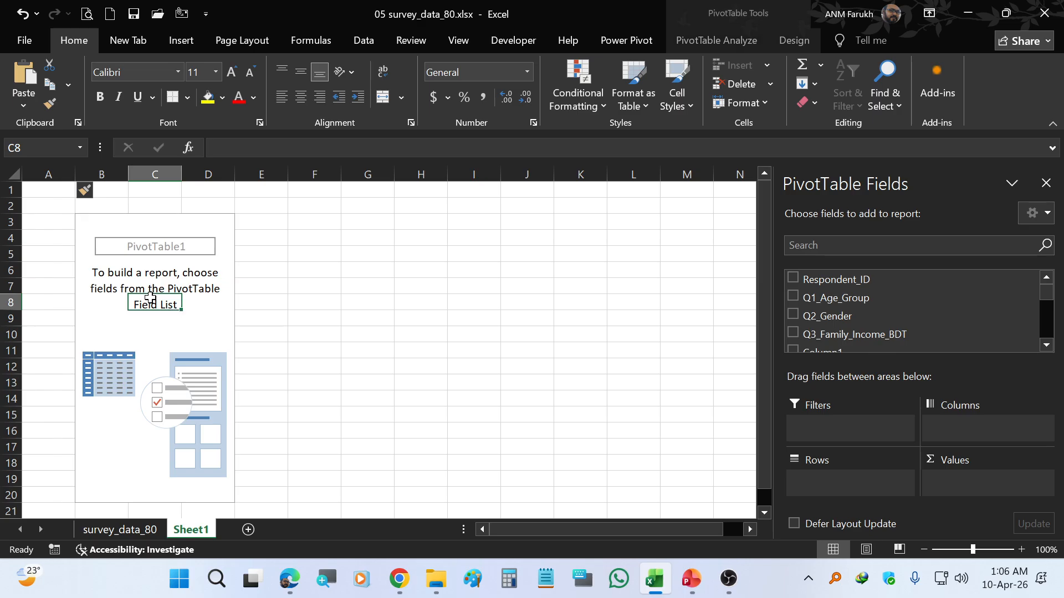
left_click(303, 289)
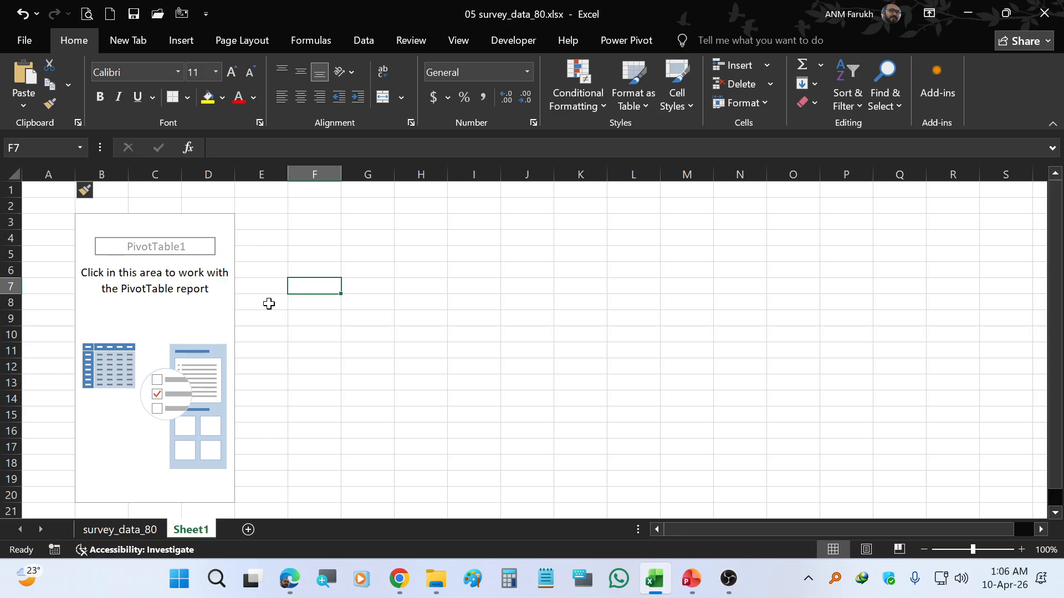
left_click(190, 319)
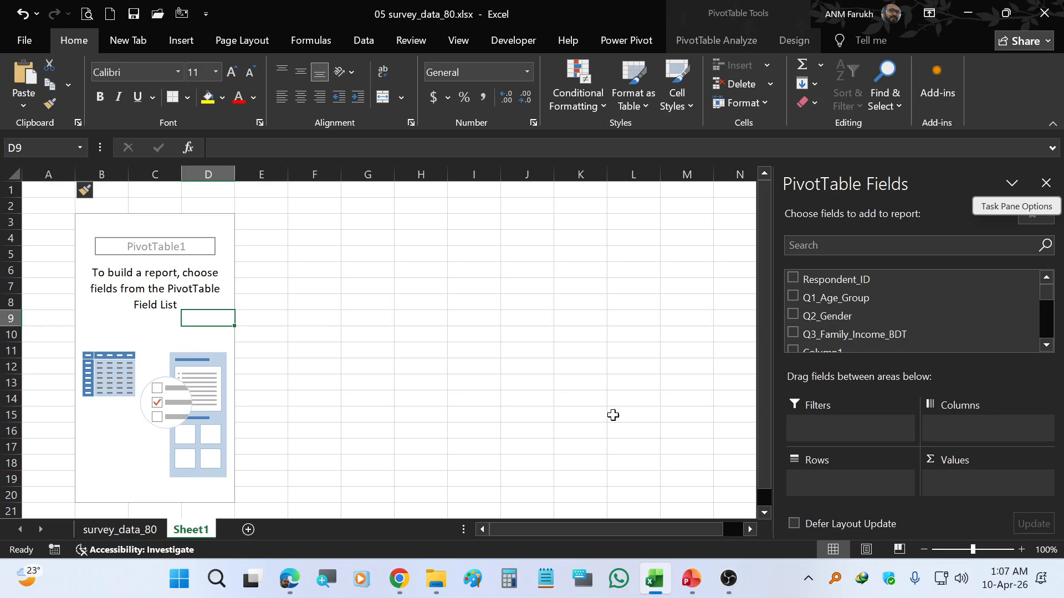
- Add Q1_Age_Group to the PivotTable's rows and also to its values as a count
left_click(115, 532)
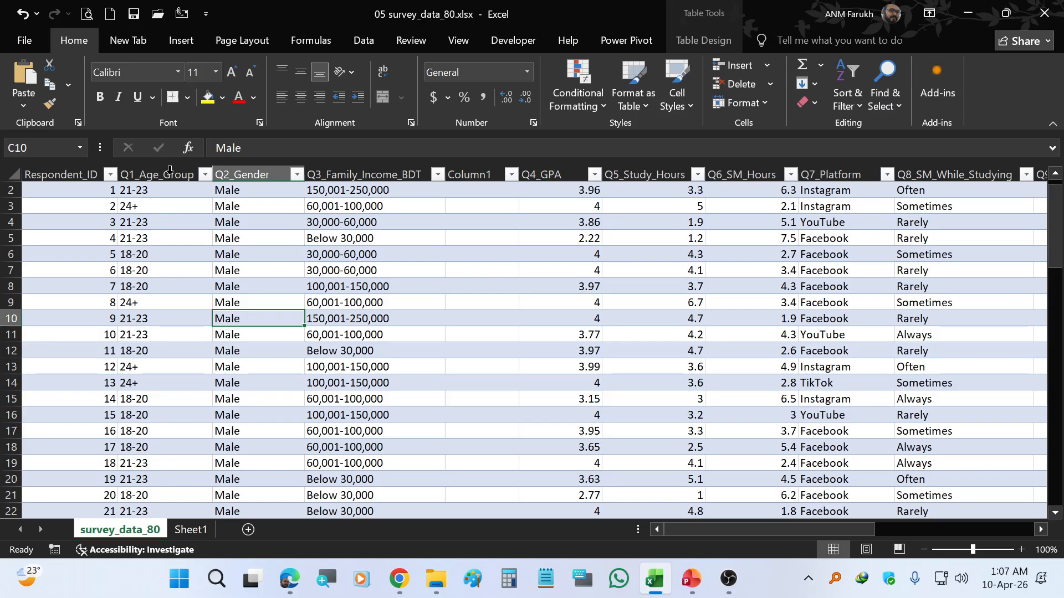
left_click(199, 529)
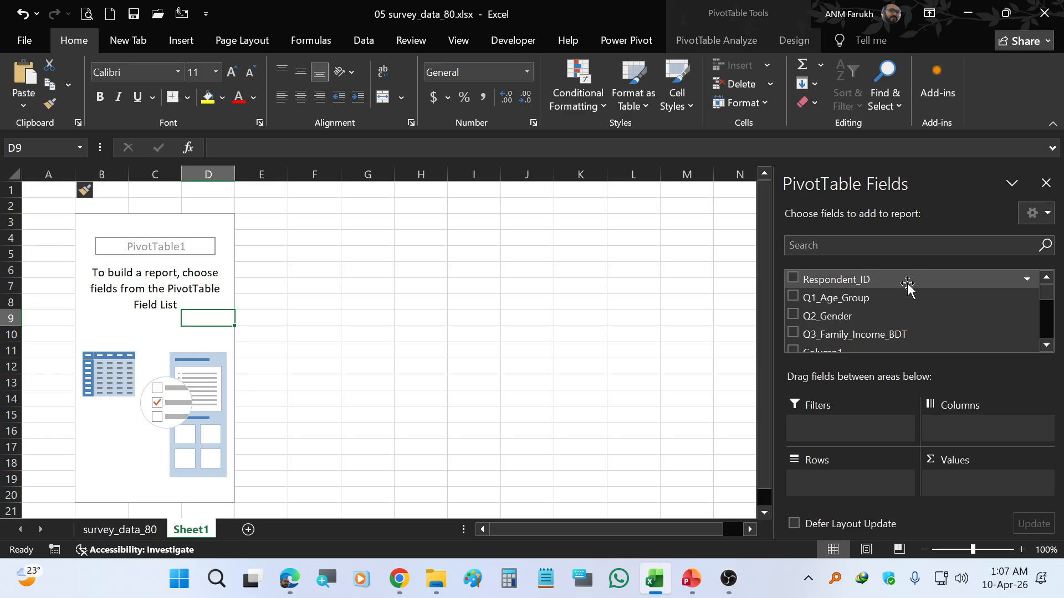
scroll(901, 313, "down", 1)
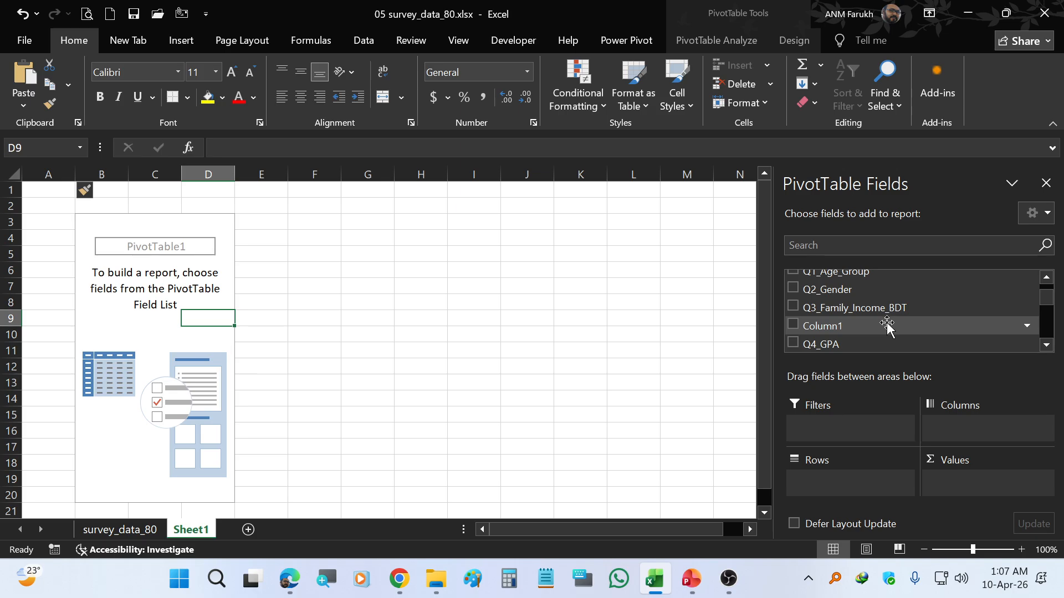
scroll(886, 326, "down", 1)
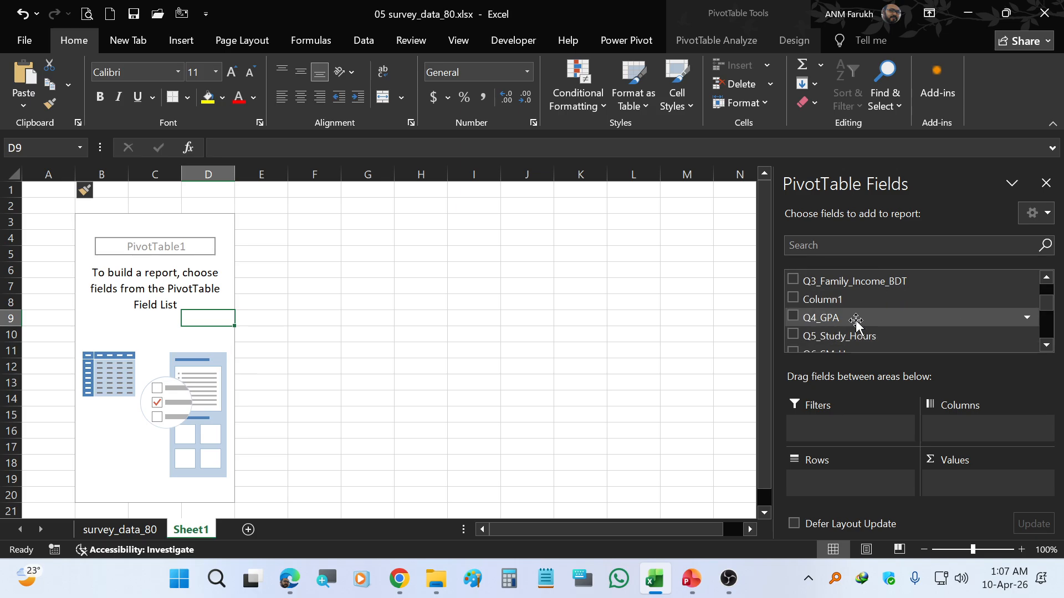
scroll(862, 320, "down", 5)
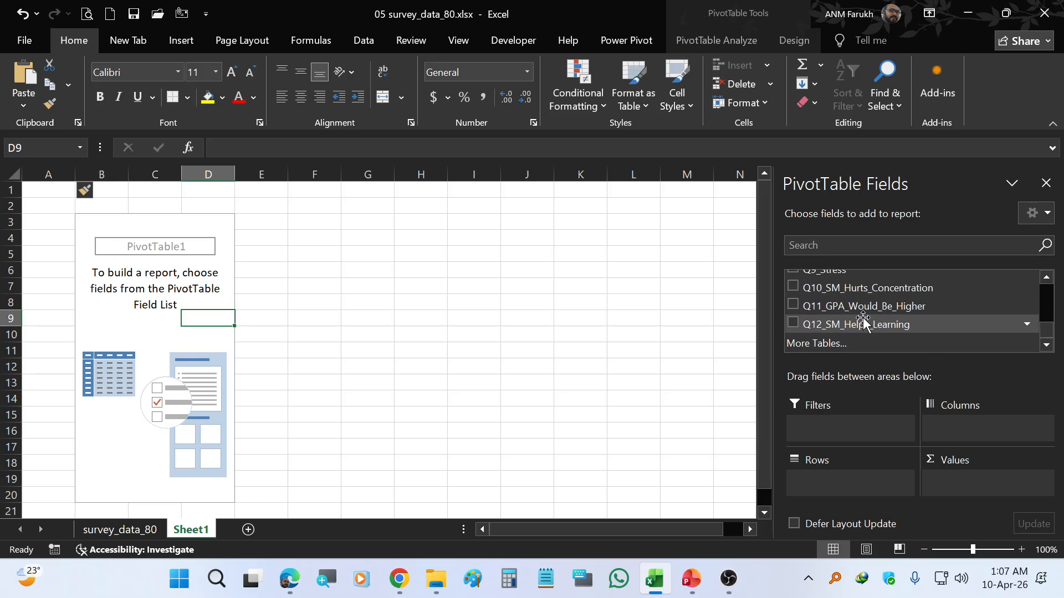
scroll(863, 321, "up", 7)
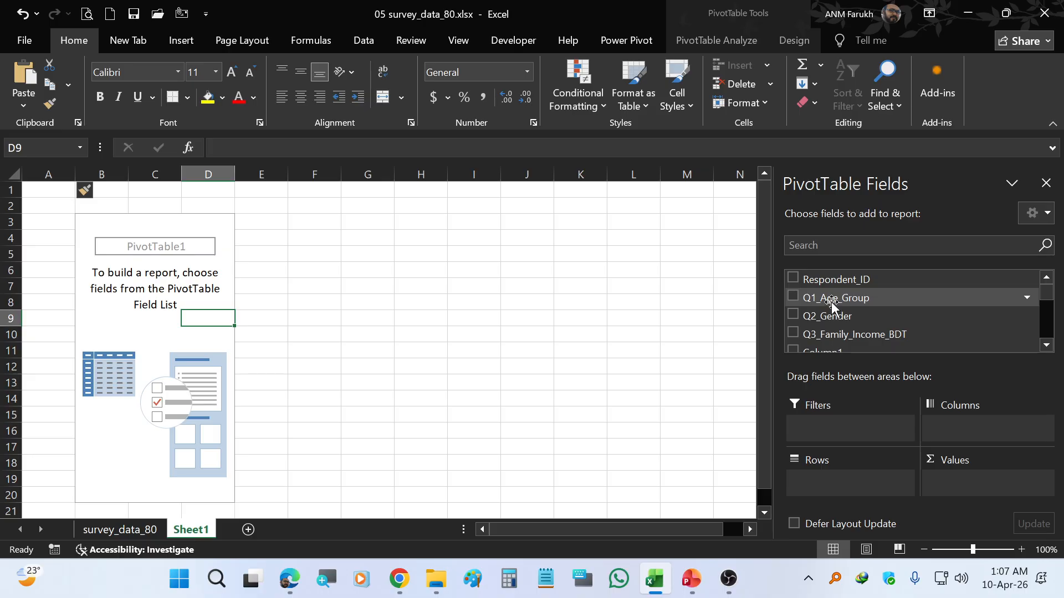
left_click(793, 298)
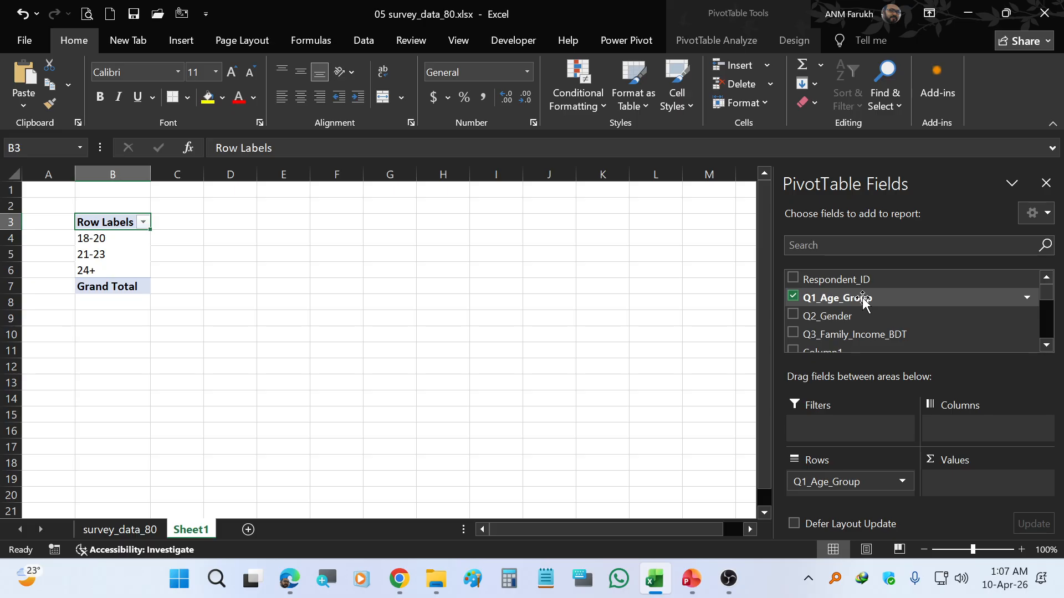
left_click_drag(863, 299, 970, 481)
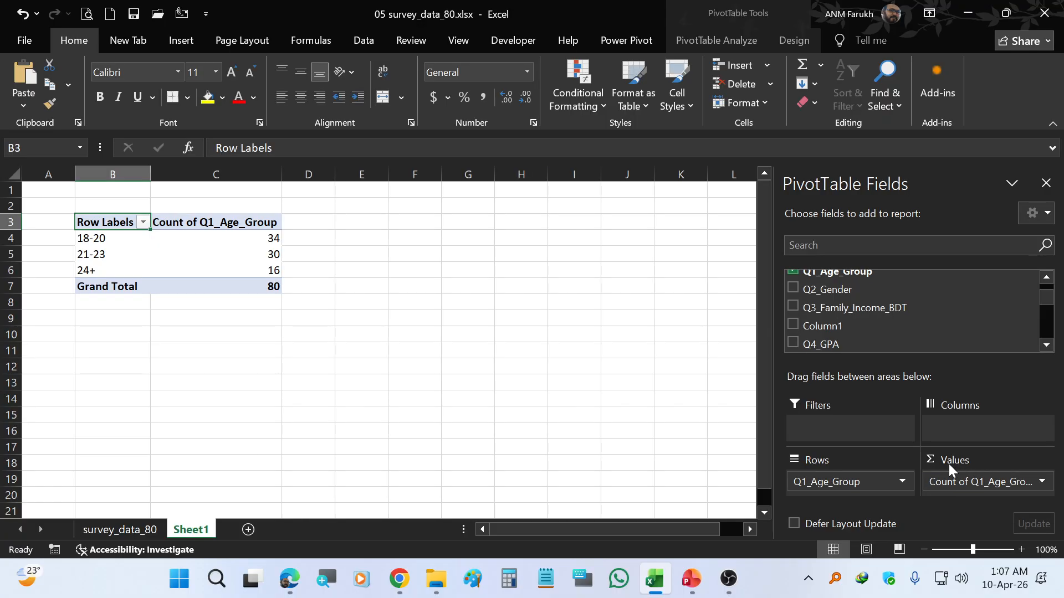
- Add Q2_Gender to the PivotTable as the column field
scroll(879, 332, "up", 1)
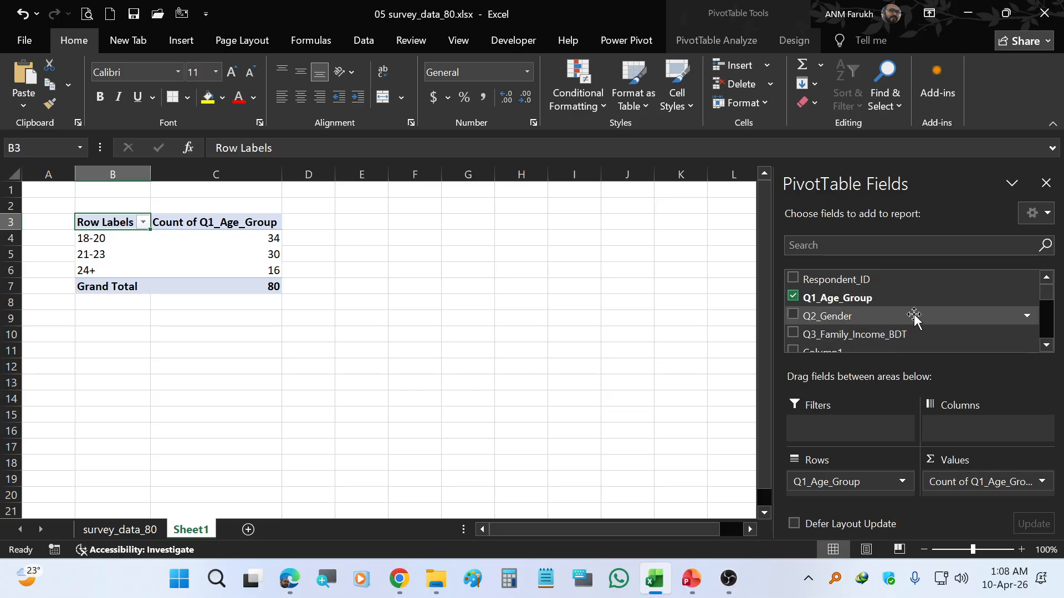
scroll(913, 315, "down", 1)
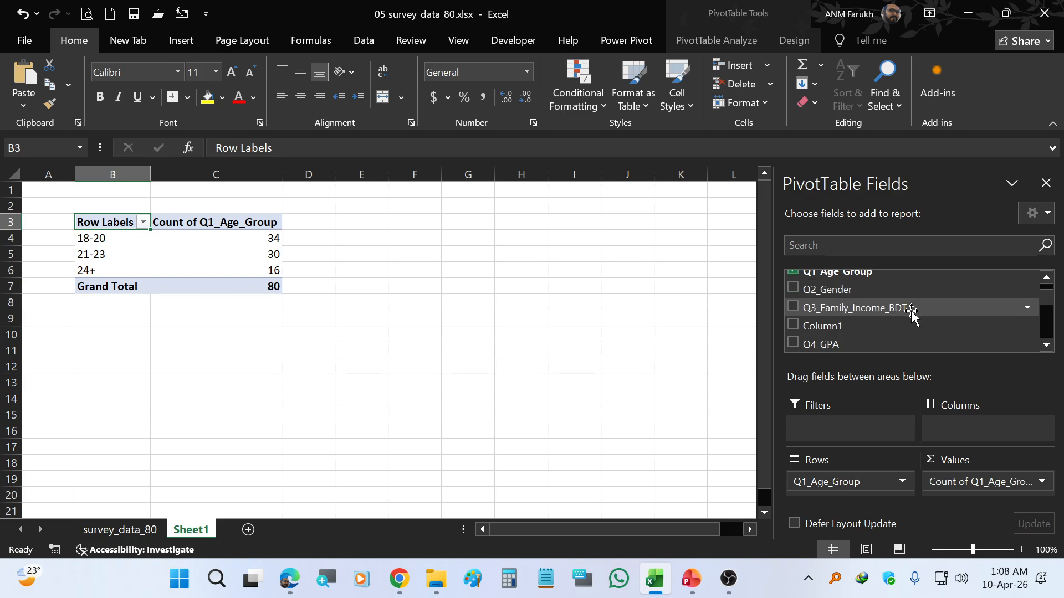
scroll(875, 310, "down", 1)
scroll(909, 308, "up", 1)
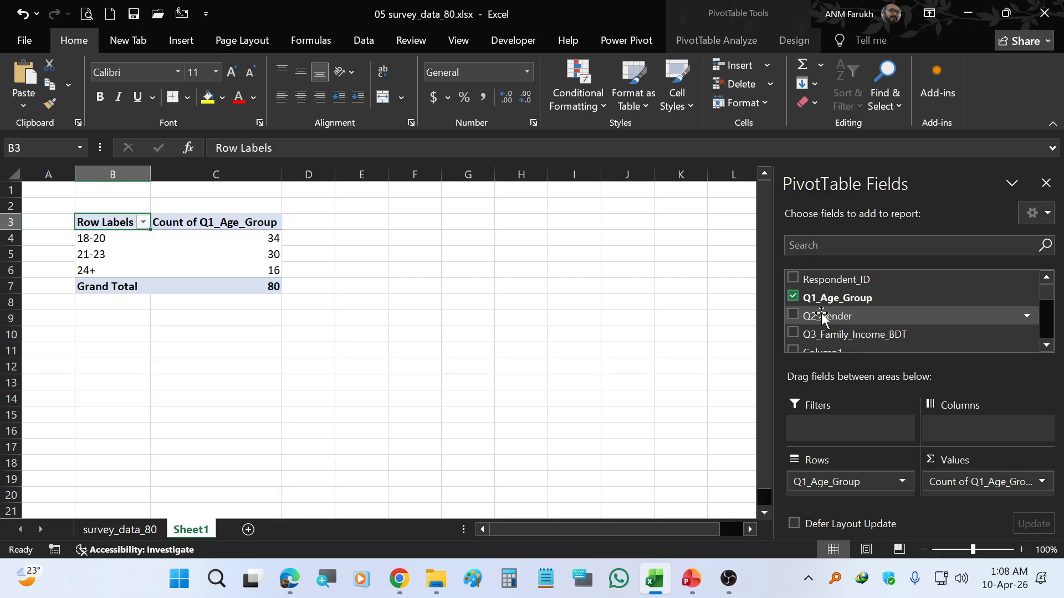
left_click_drag(822, 317, 970, 433)
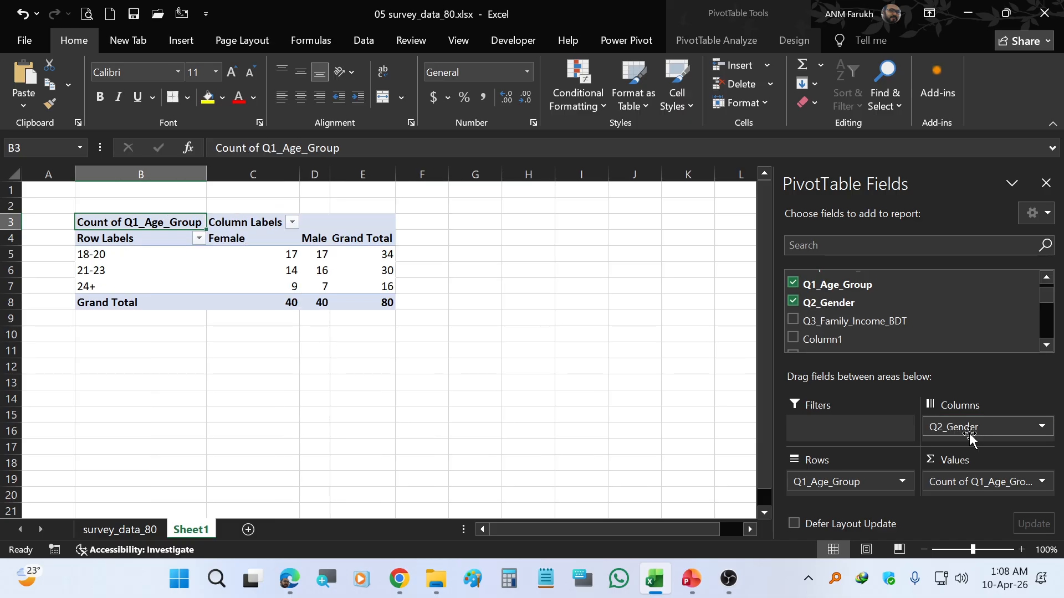
- Switch to Dummy-Research-QTR.pdf in Edge, check the Q1 age answer options against the PivotTable's row labels, and return to Excel
left_click(138, 261)
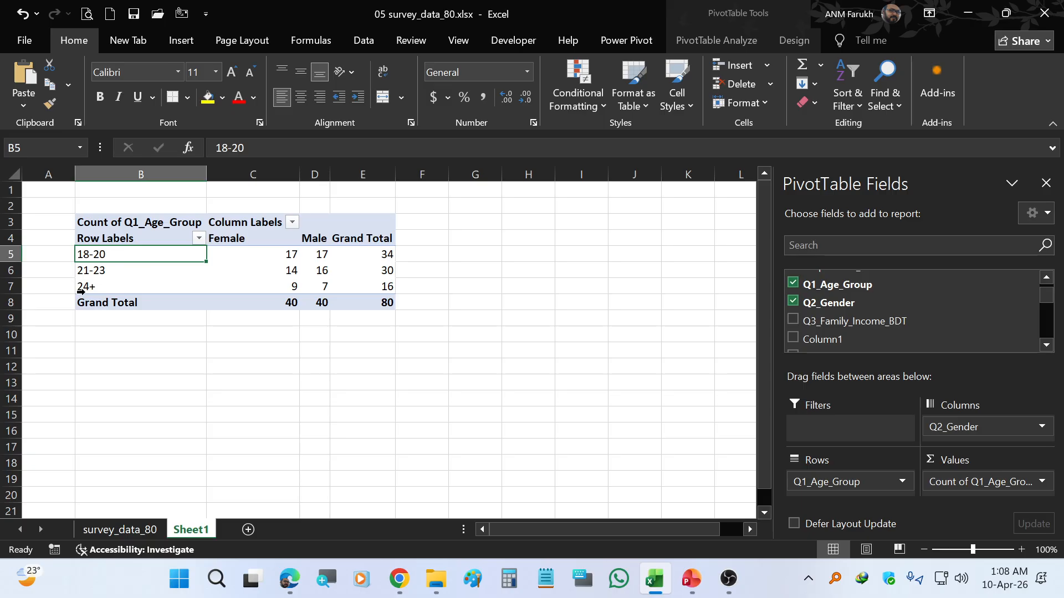
left_click(201, 334)
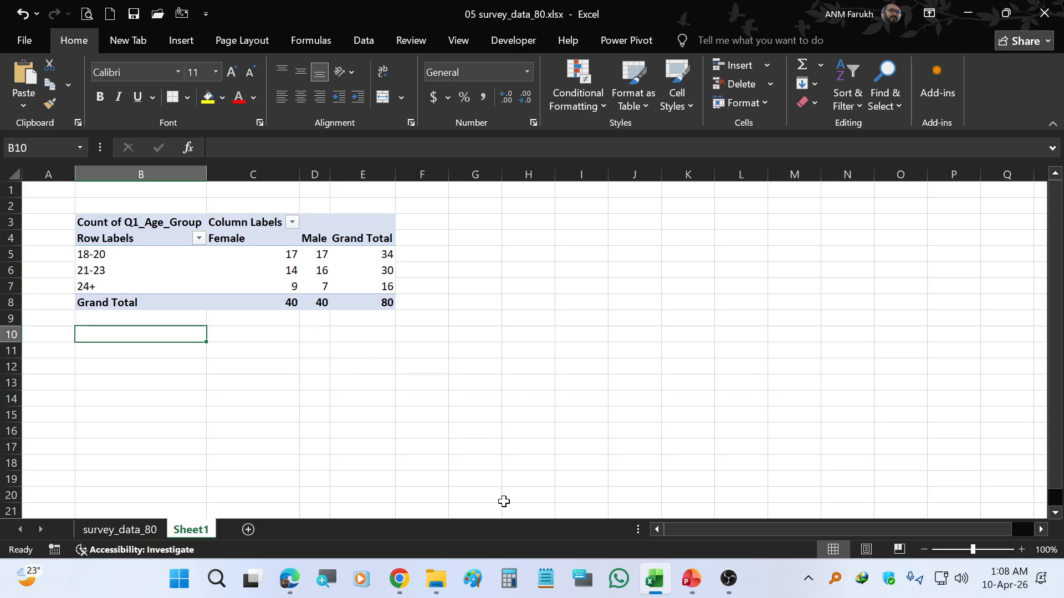
left_click(288, 580)
scroll(451, 355, "up", 10)
scroll(442, 317, "down", 4)
scroll(426, 302, "up", 1)
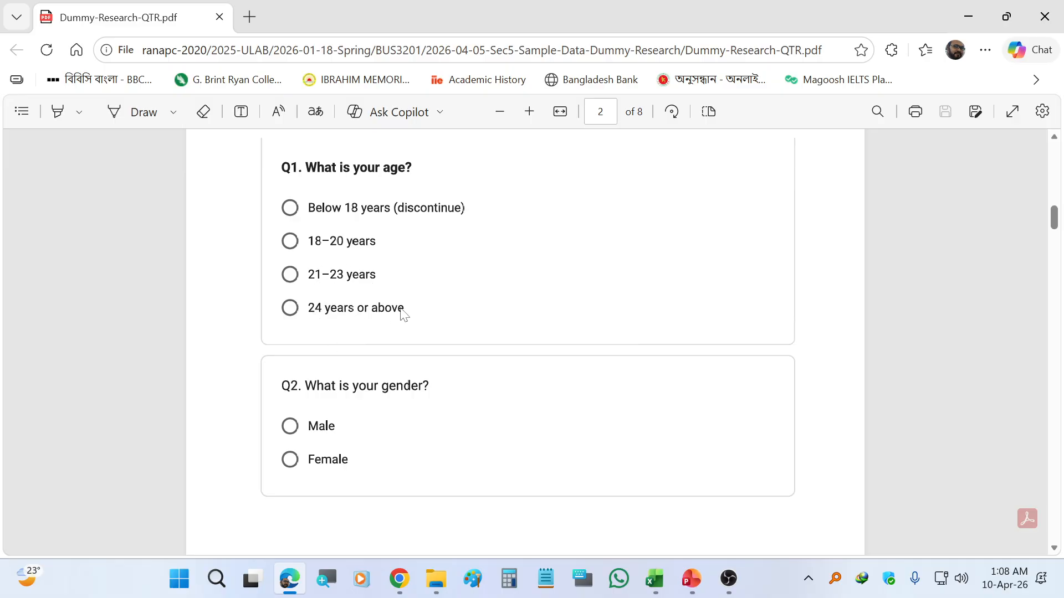
key("alt+Tab")
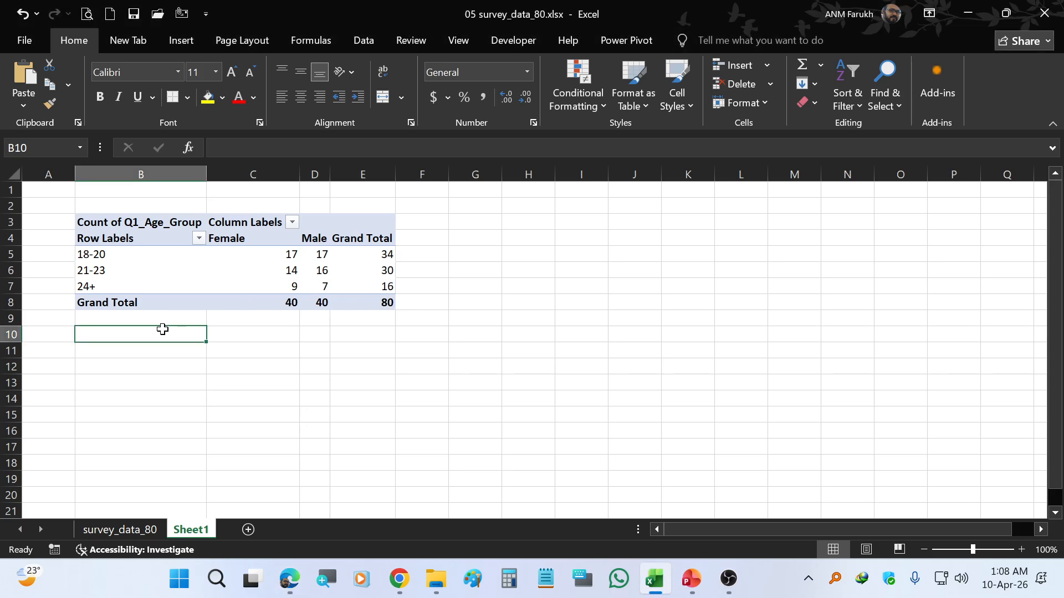
- Review the grand total for each age group row in the PivotTable
left_click(139, 255)
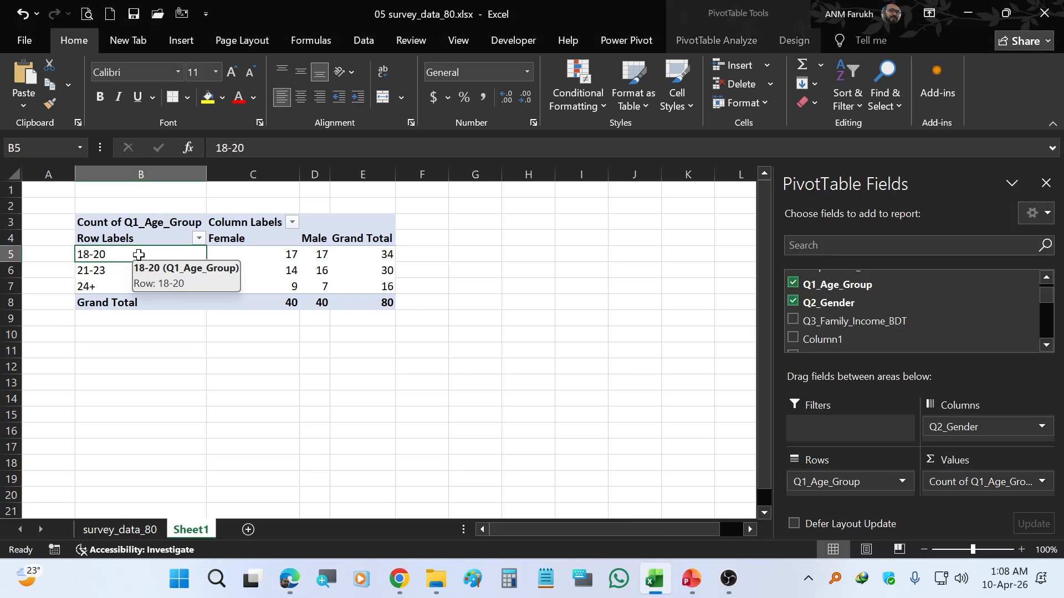
left_click(382, 252)
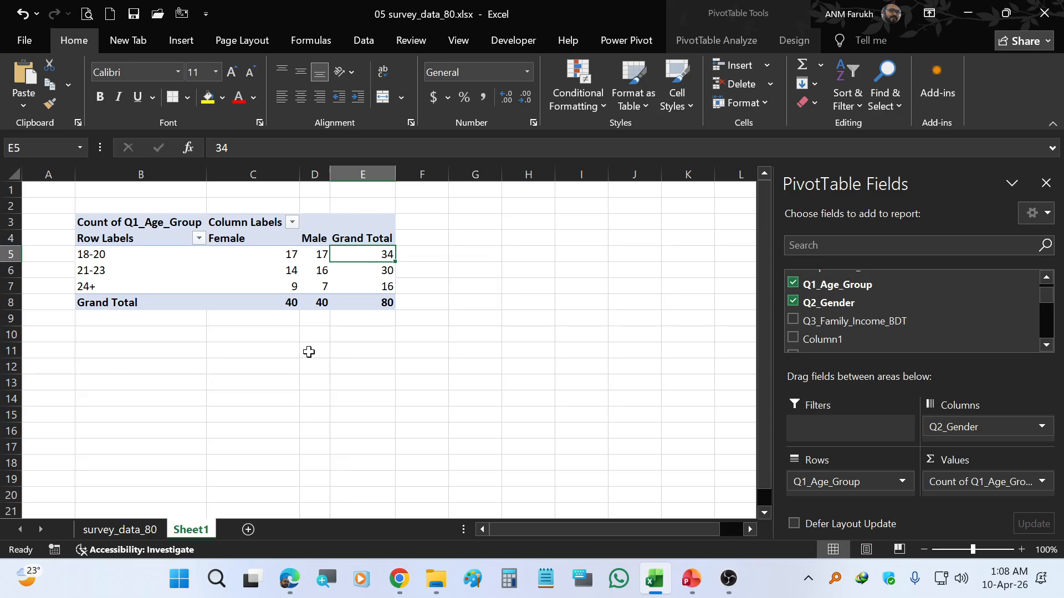
left_click(108, 263)
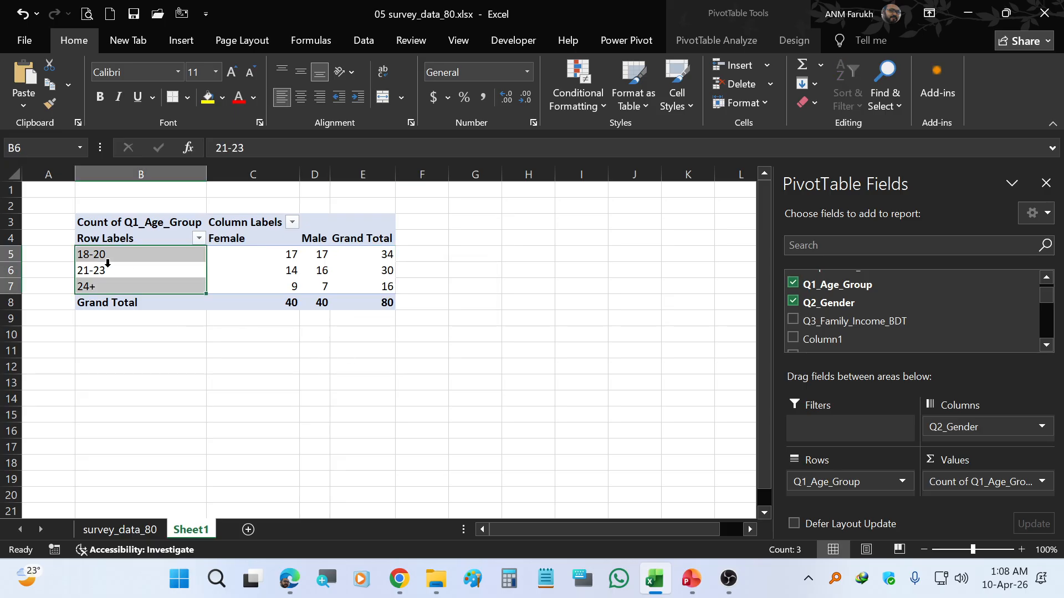
left_click(376, 268)
left_click(135, 285)
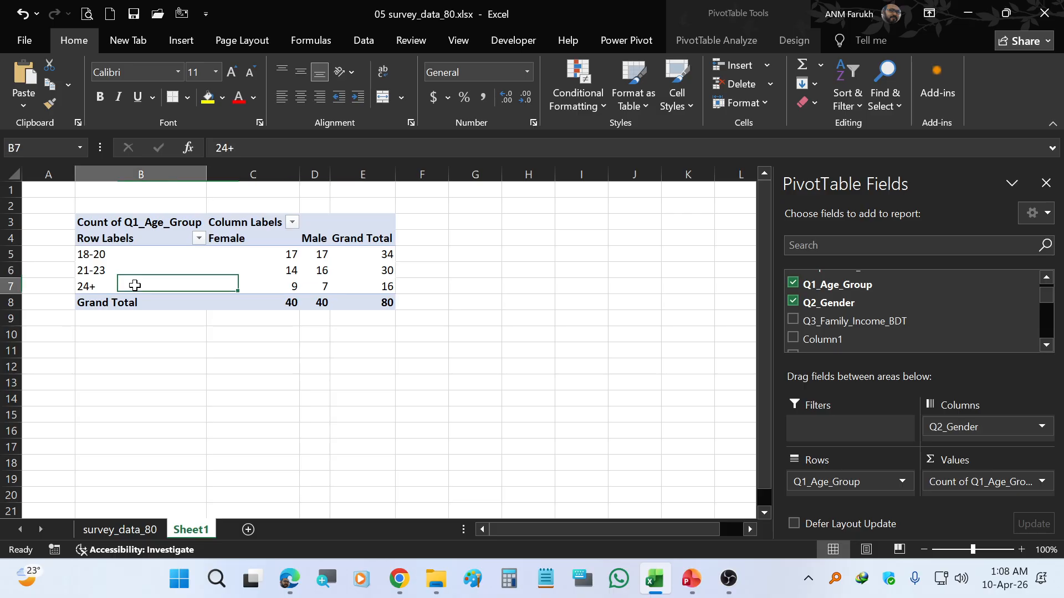
left_click(381, 287)
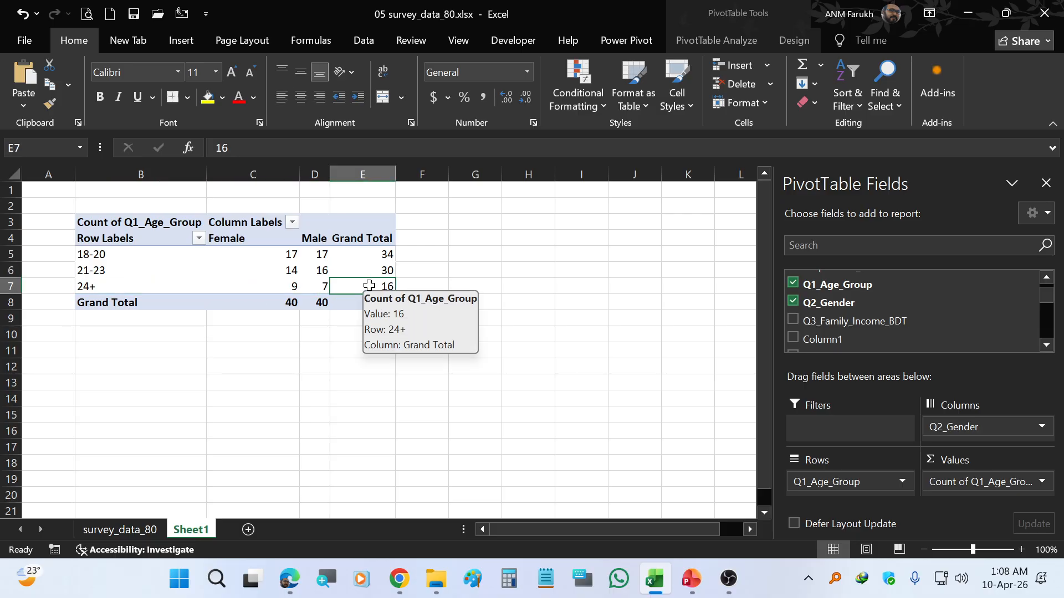
- Compare the Female and Male counts for each age group and review the Grand Total row in the PivotTable
left_click_drag(258, 239, 309, 300)
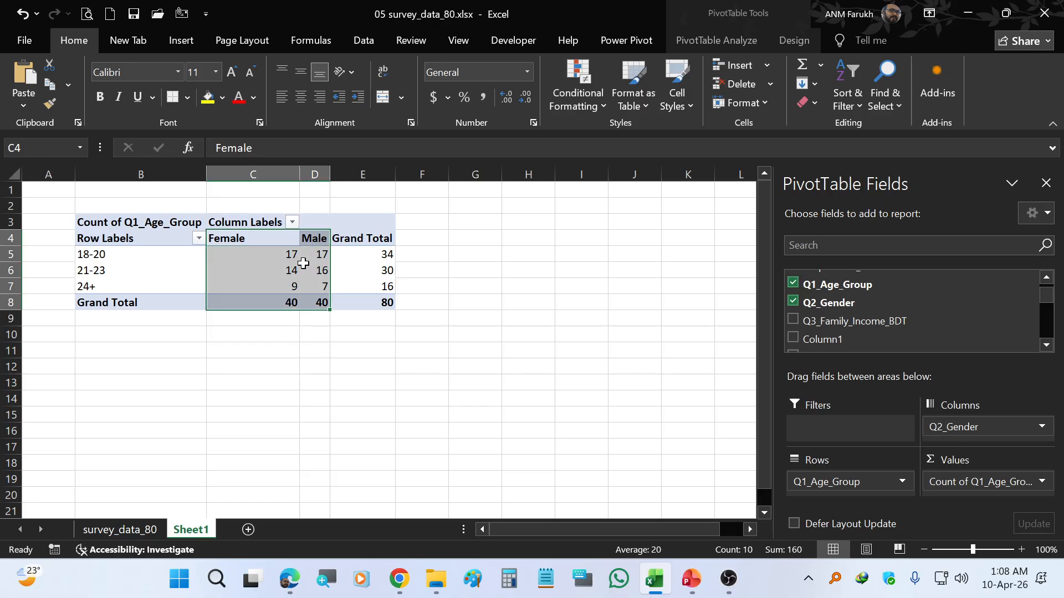
left_click(286, 254)
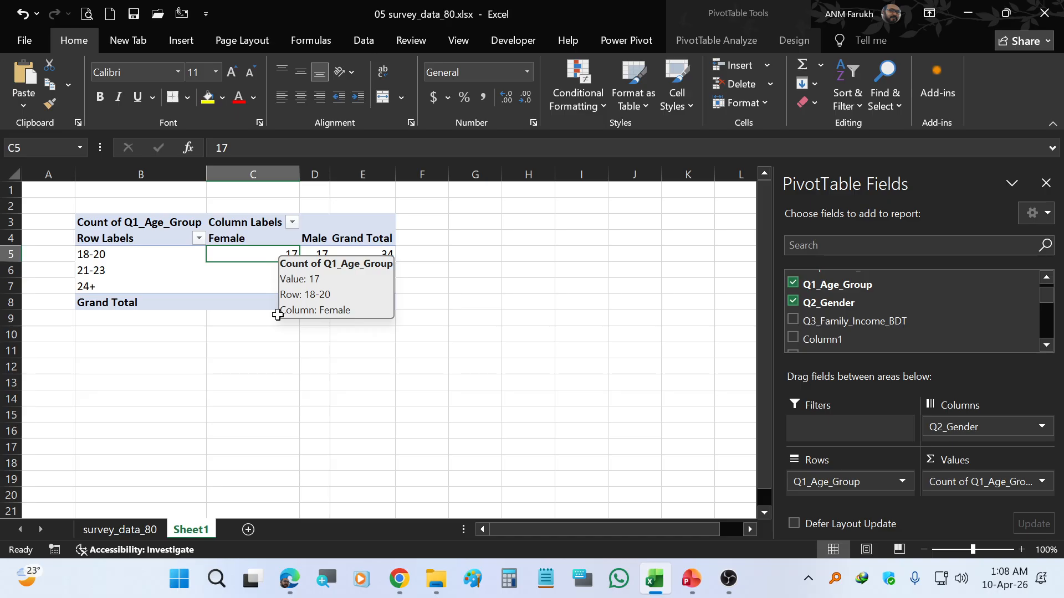
left_click(257, 368)
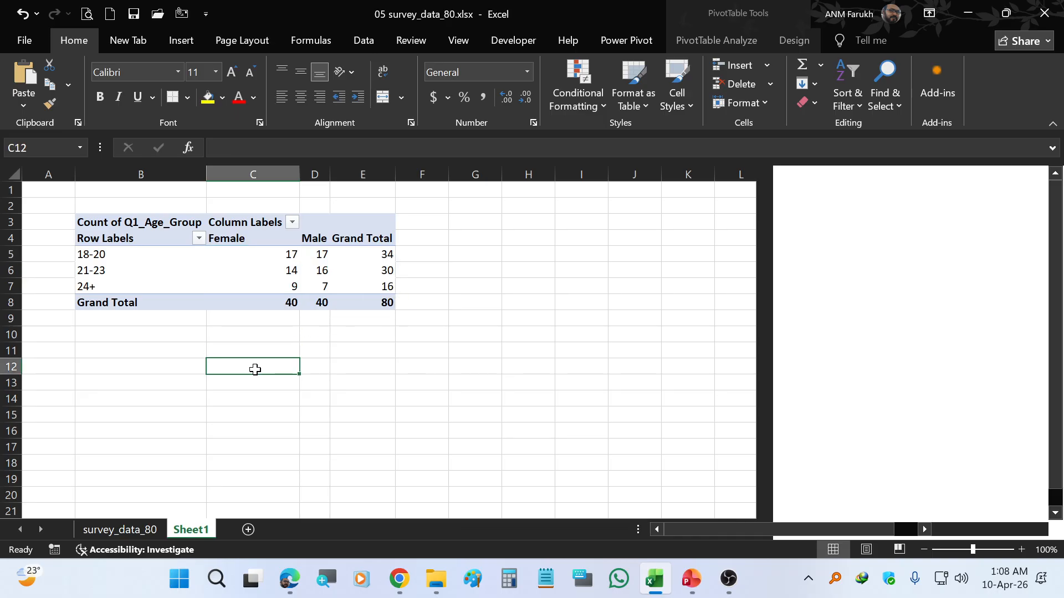
left_click(242, 274)
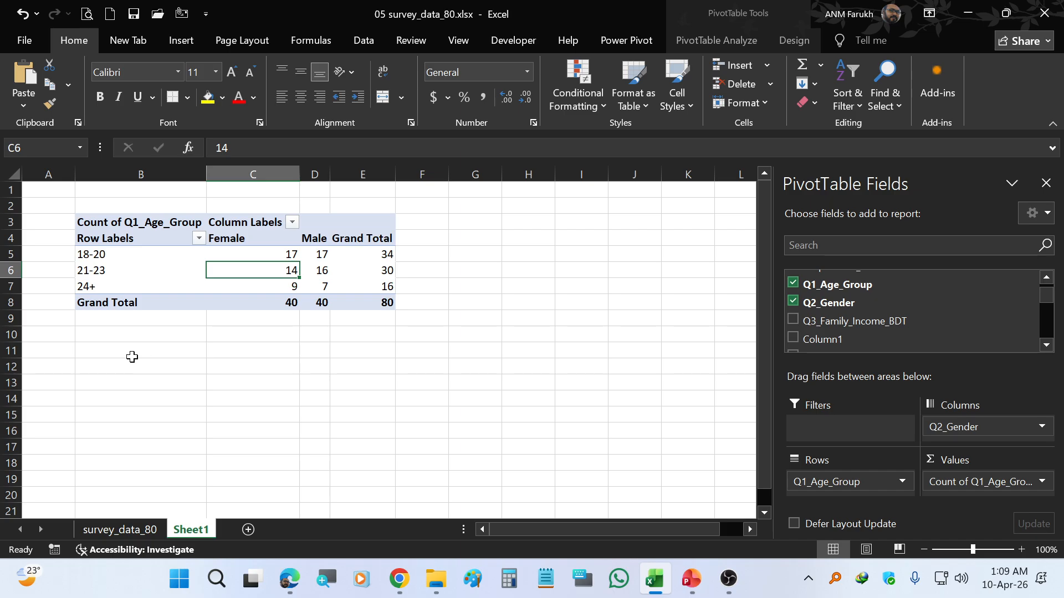
left_click(12, 302)
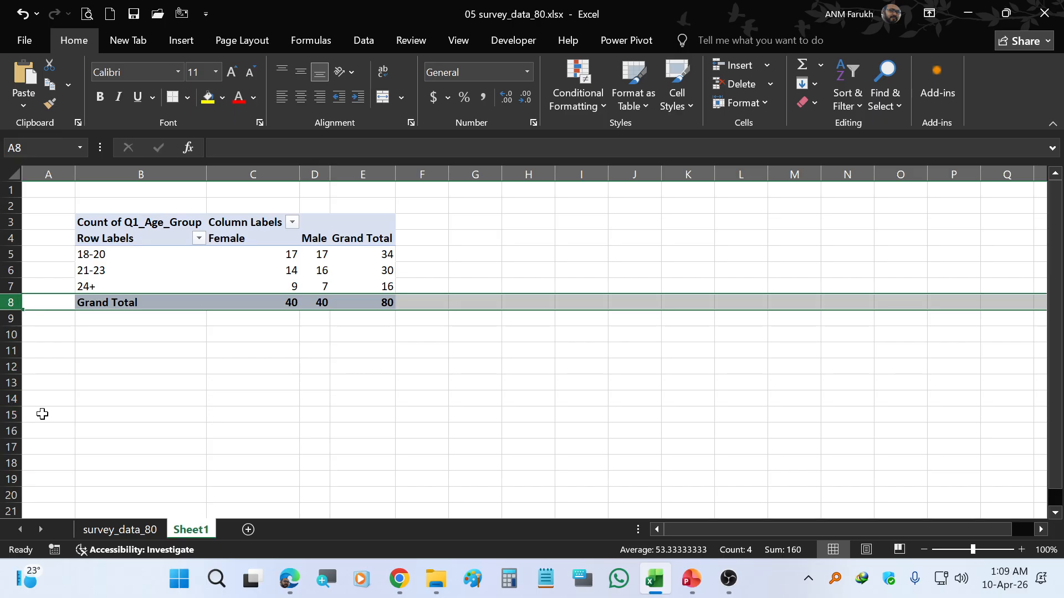
left_click(99, 419)
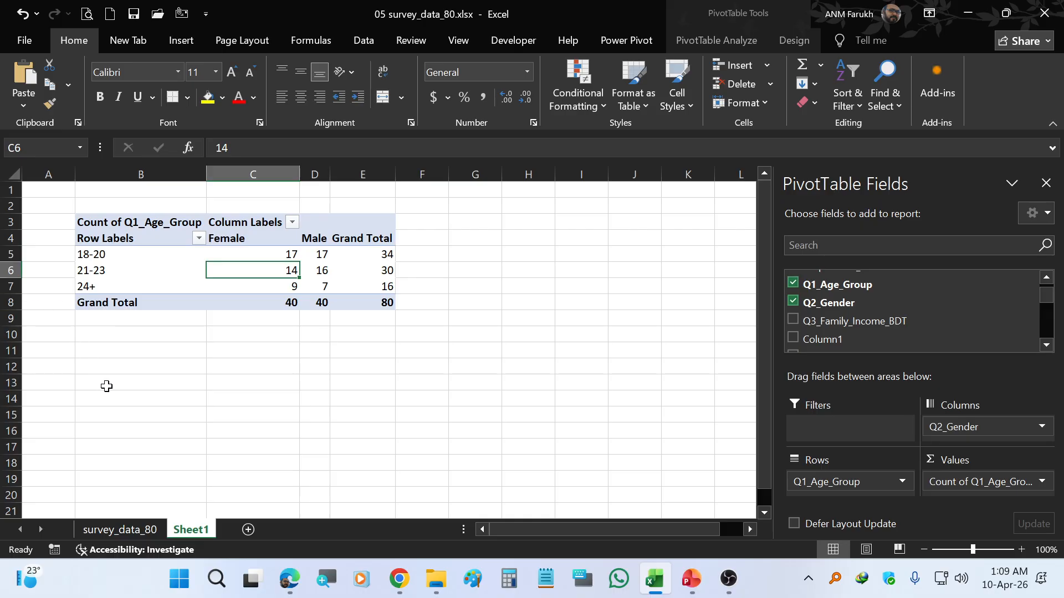
left_click(106, 419)
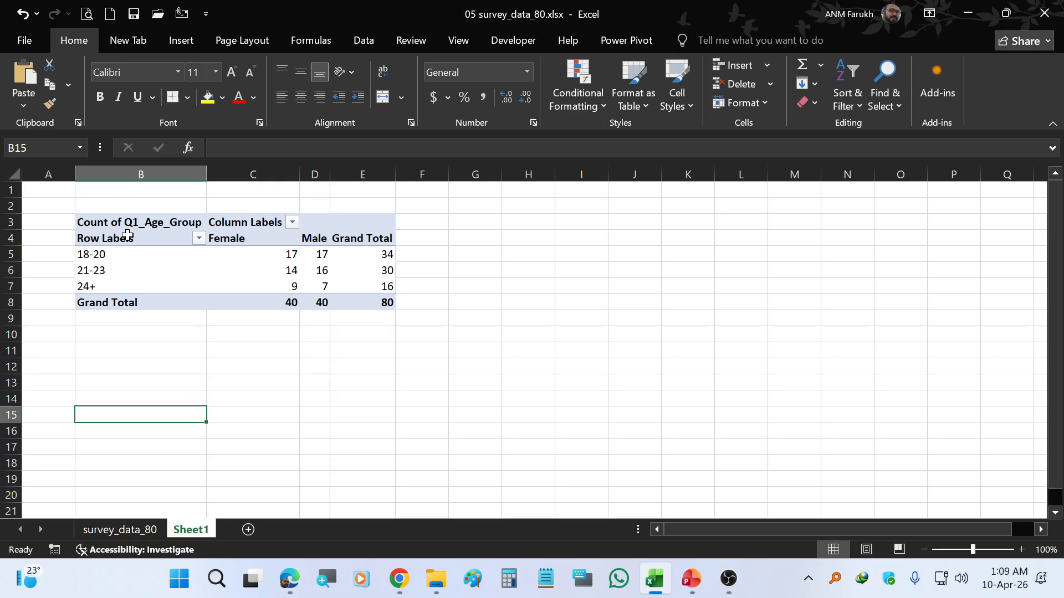
left_click(181, 40)
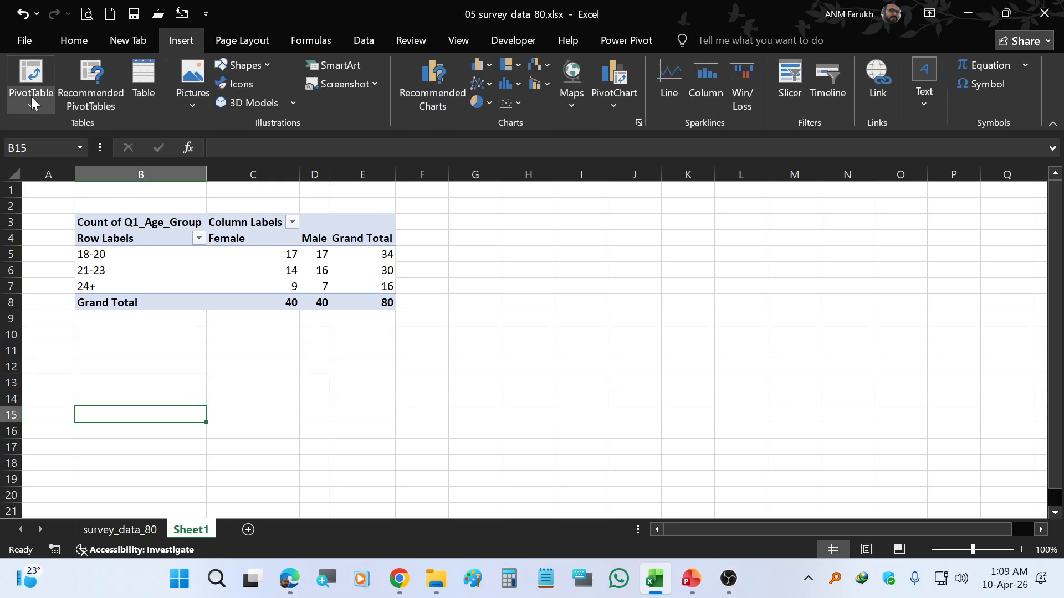
left_click(61, 40)
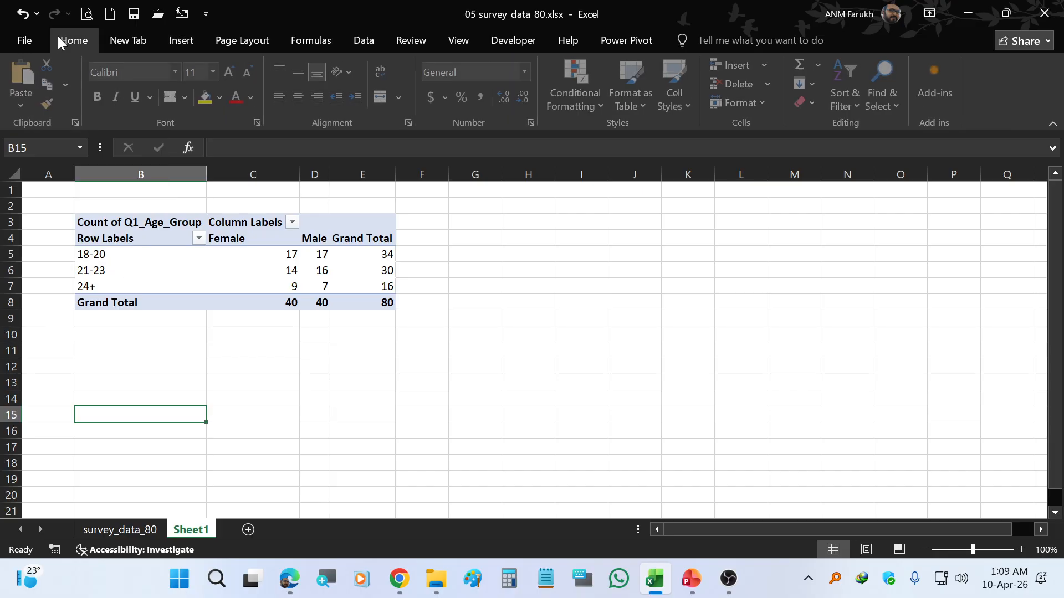
left_click_drag(158, 222, 348, 303)
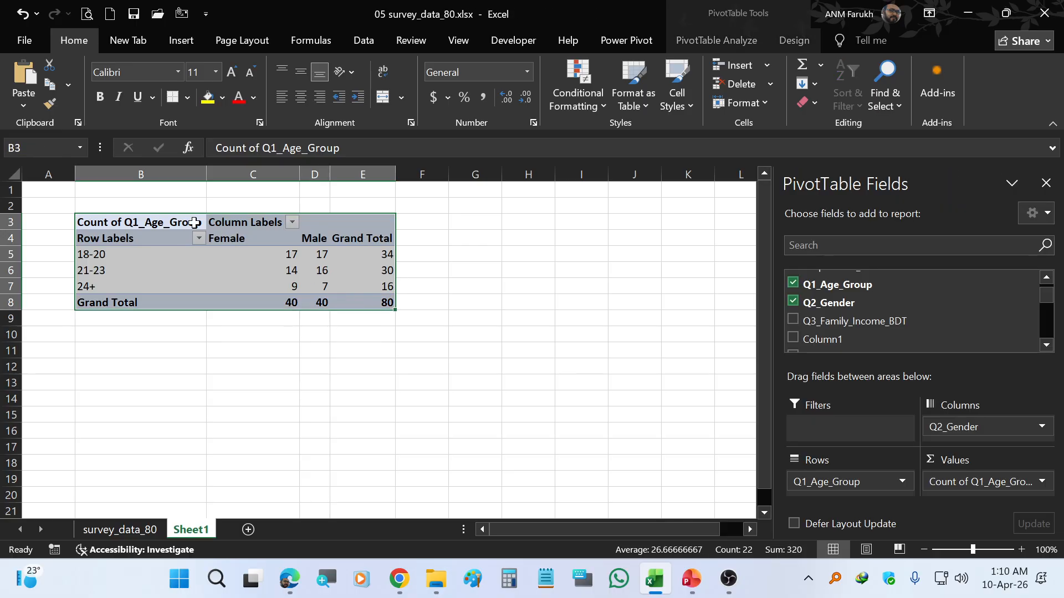
left_click(252, 383)
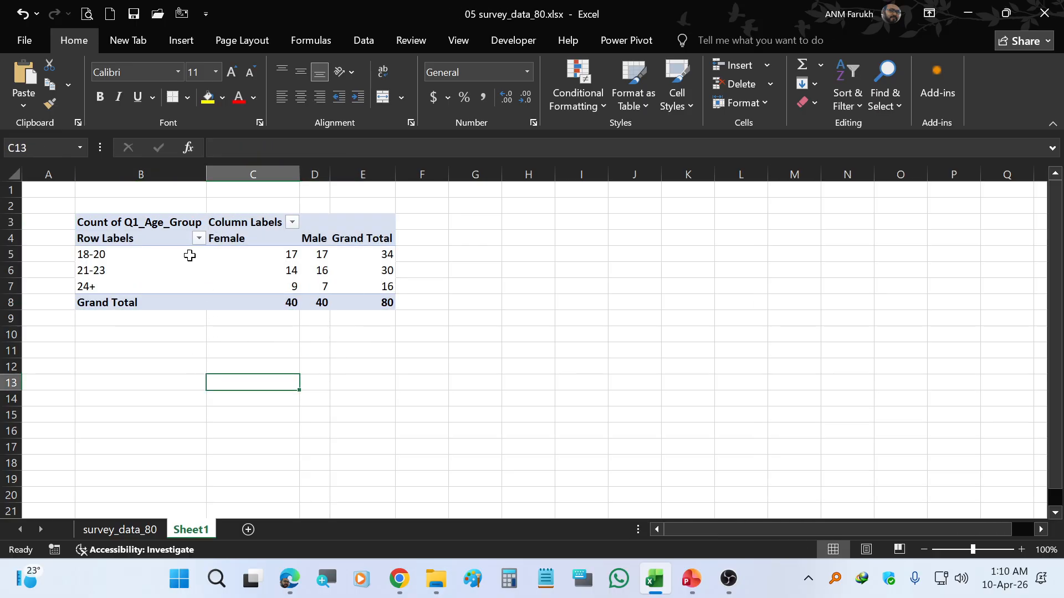
left_click(189, 214)
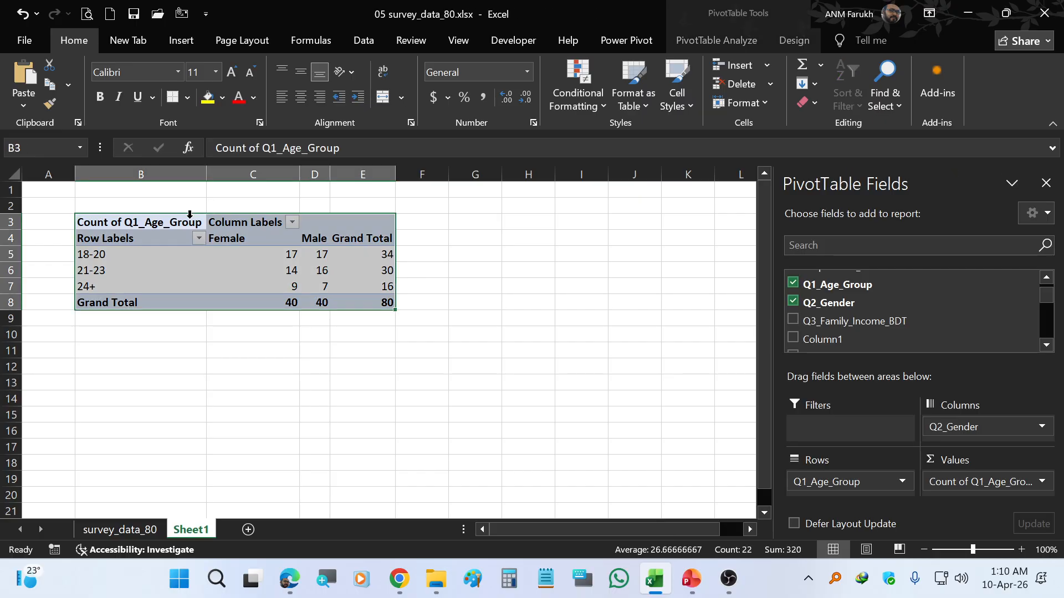
left_click(201, 336)
- Copy the whole age group by gender PivotTable and paste the copy beneath it at cell B15
left_click_drag(164, 223, 373, 303)
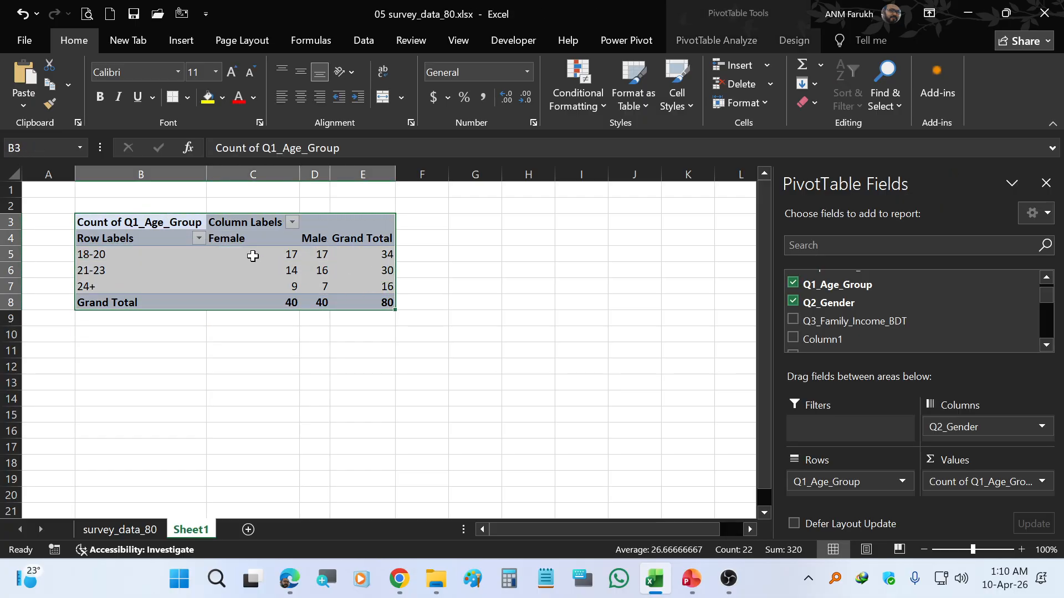
right_click(253, 255)
left_click(267, 294)
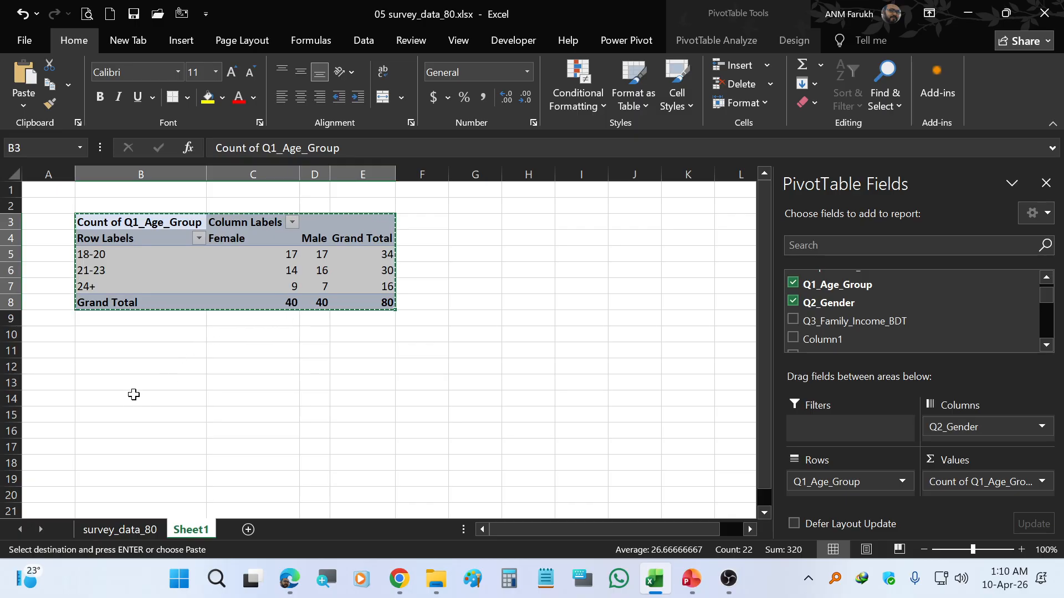
left_click(118, 416)
right_click(121, 417)
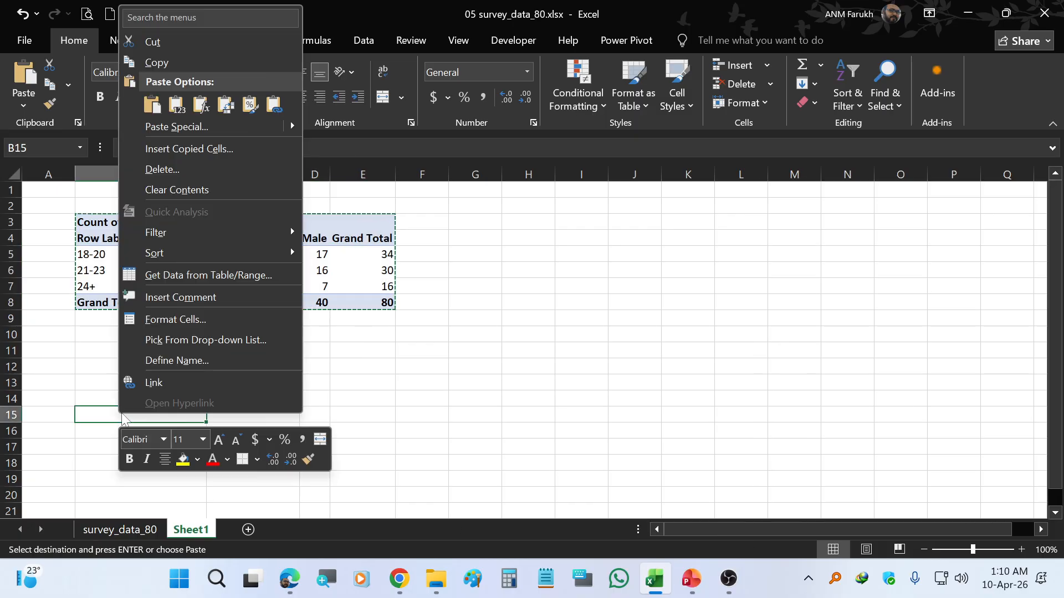
left_click(153, 105)
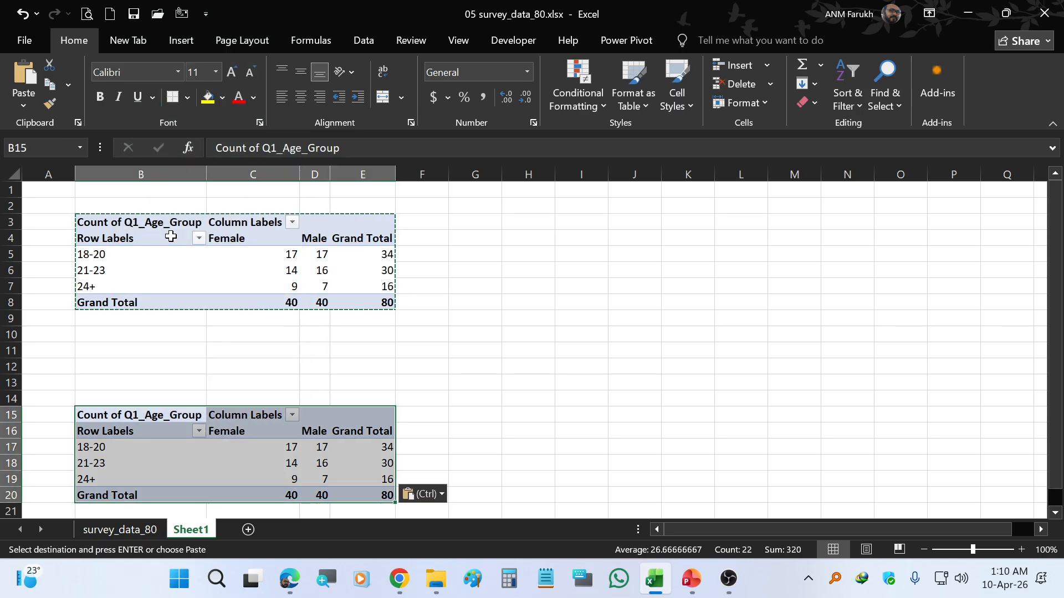
- In the copied PivotTable, remove Q1_Age_Group, add Q2_Gender to the values as a count and make it the row field
scroll(238, 327, "down", 2)
left_click(260, 388)
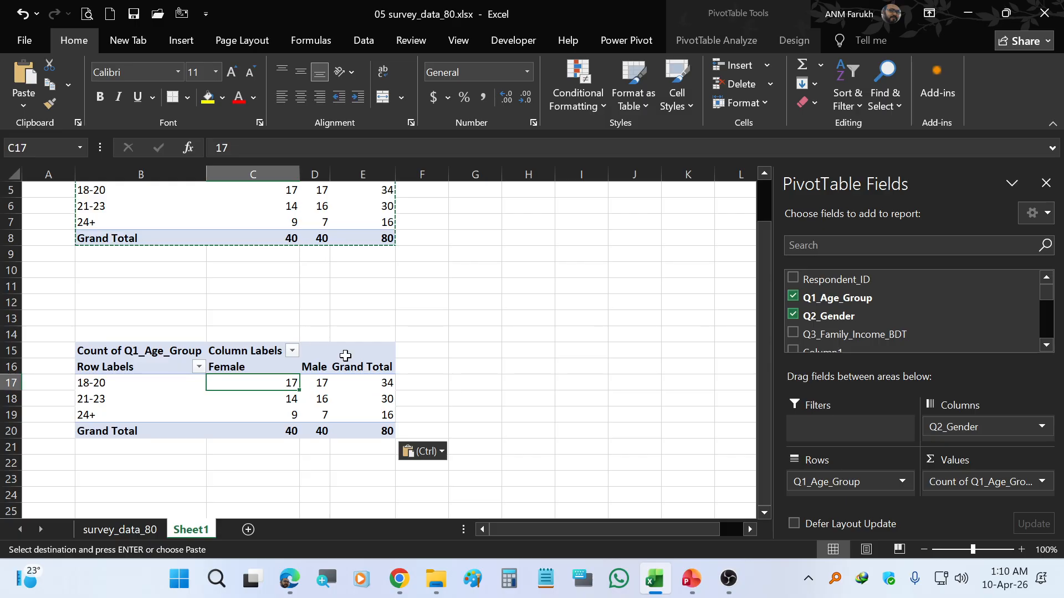
left_click(794, 298)
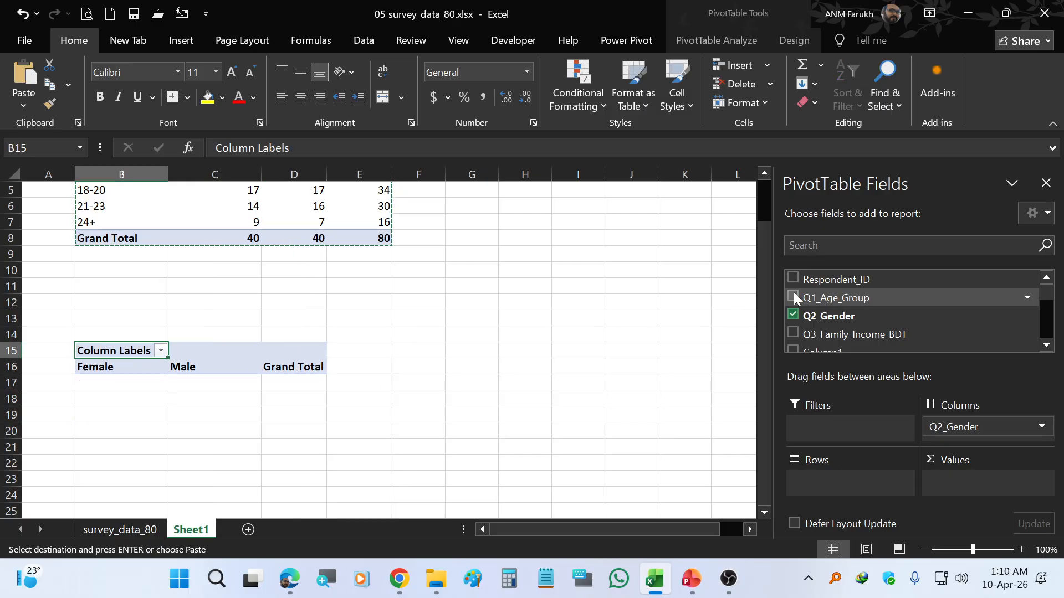
left_click_drag(820, 317, 956, 484)
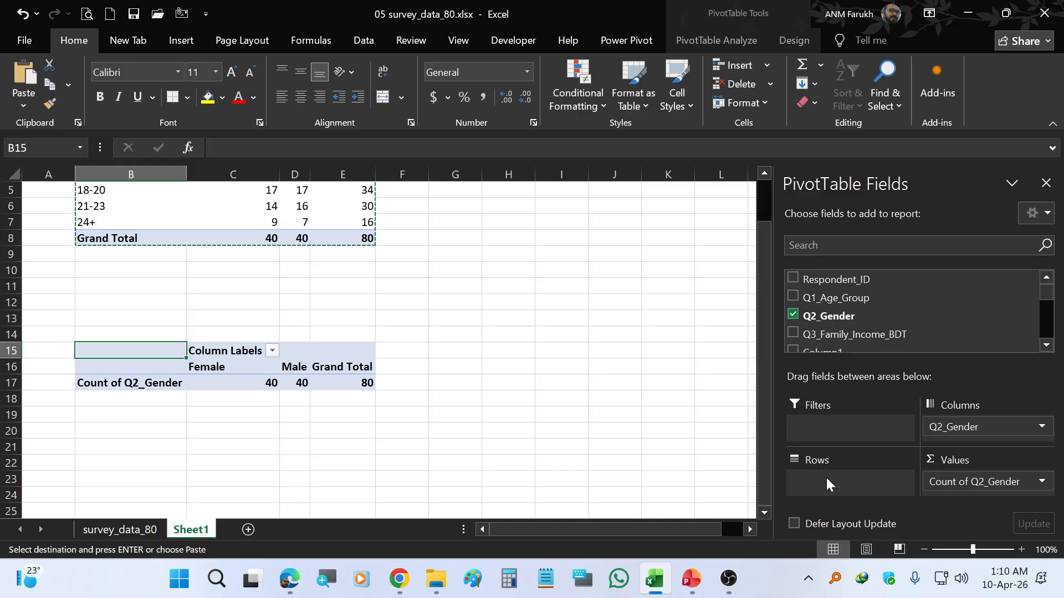
left_click_drag(837, 316, 849, 483)
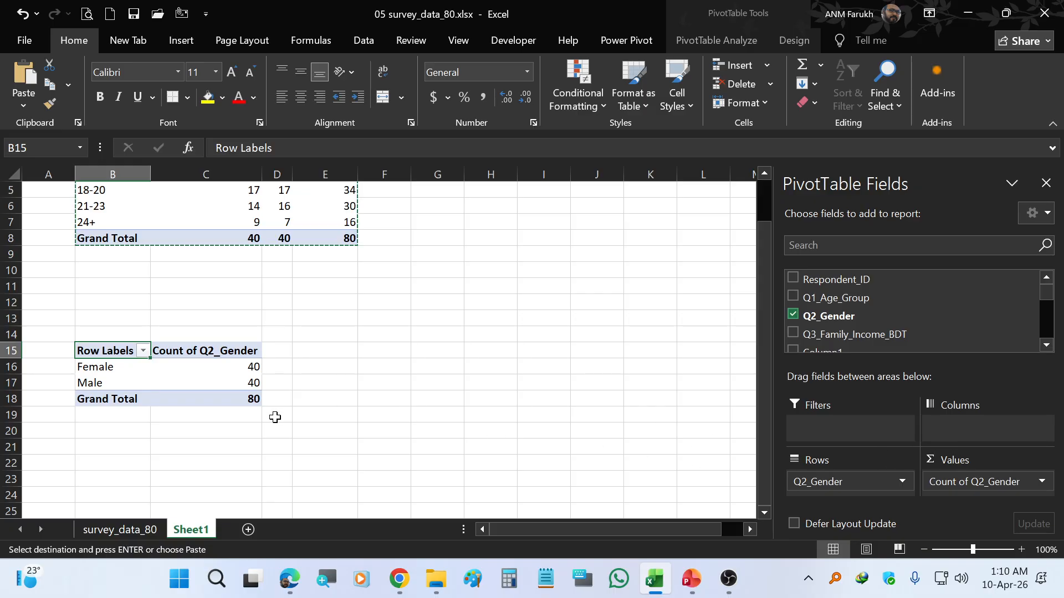
left_click(248, 427)
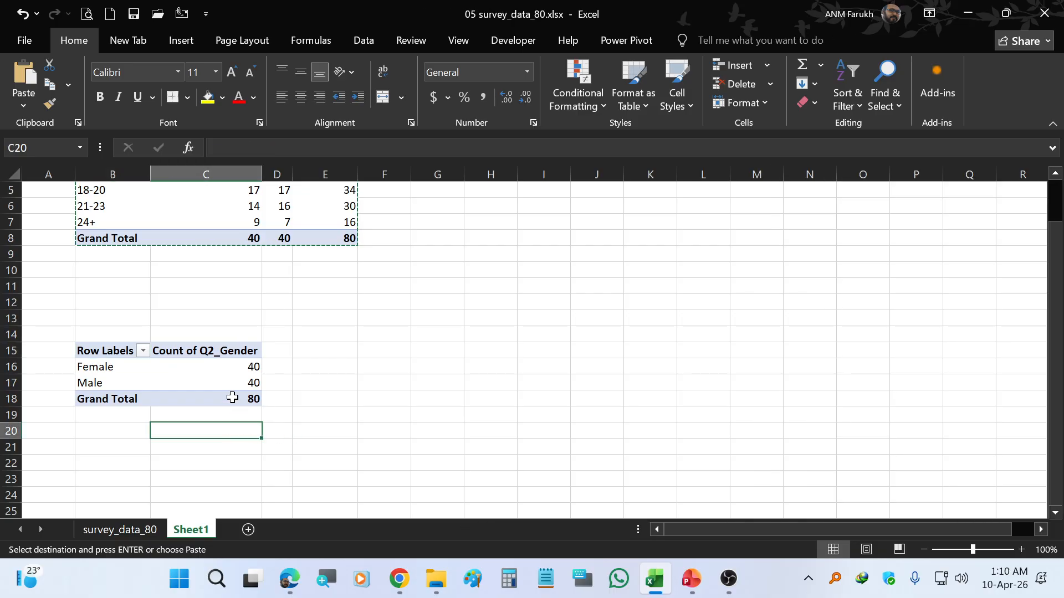
left_click(144, 369)
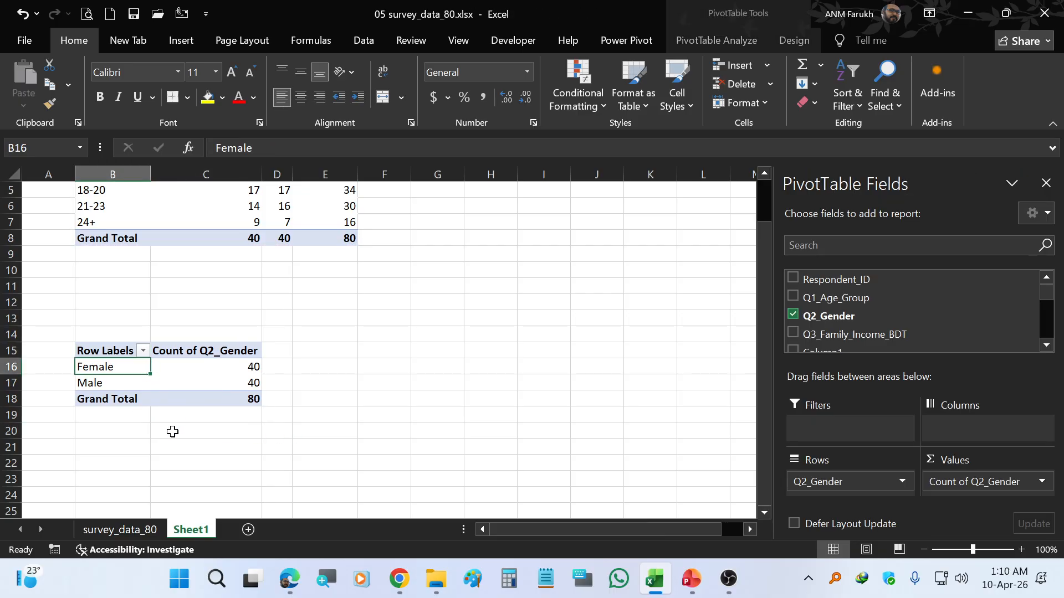
- Copy the gender count PivotTable and paste the copy beneath it at cell B25
scroll(171, 430, "down", 1)
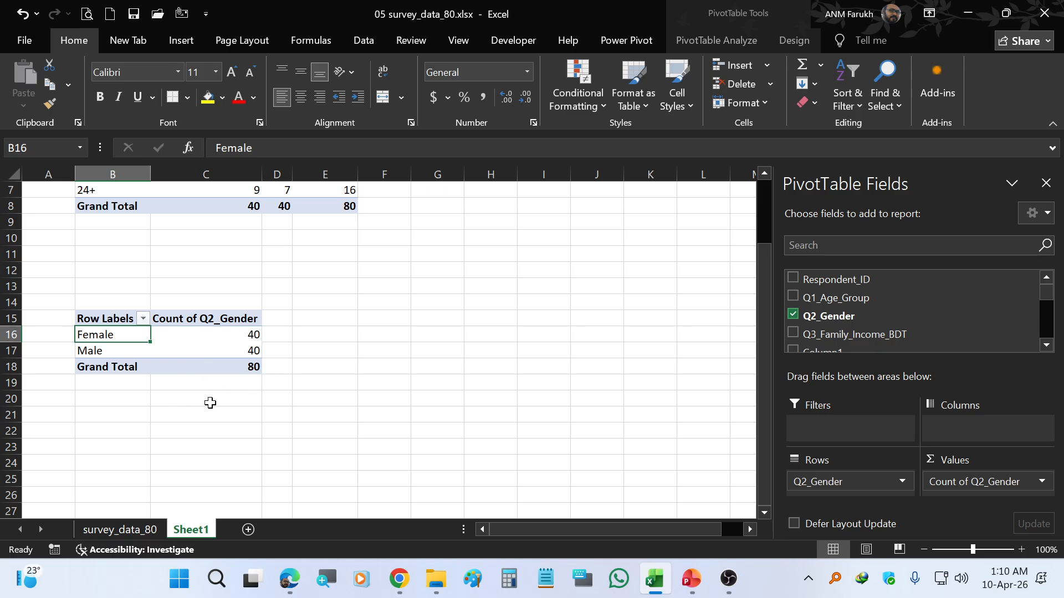
scroll(210, 402, "down", 2)
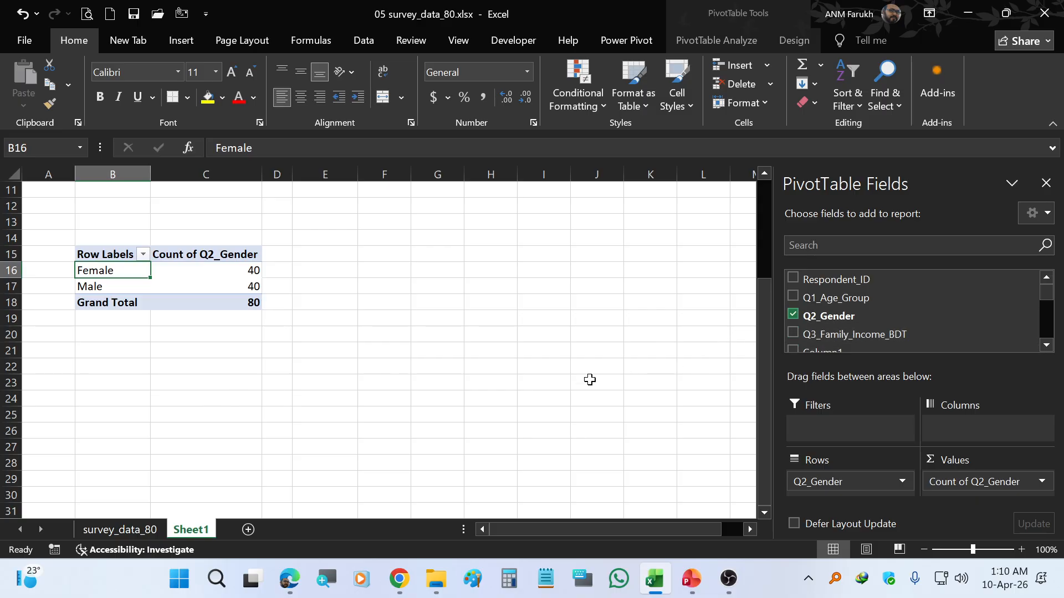
left_click_drag(106, 250, 221, 294)
right_click(224, 292)
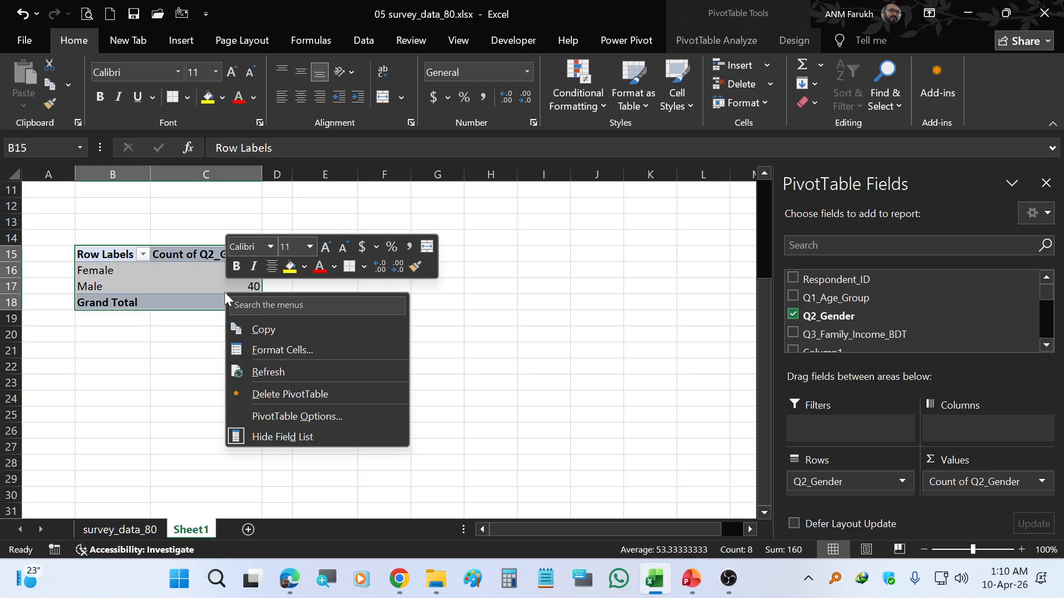
left_click(247, 330)
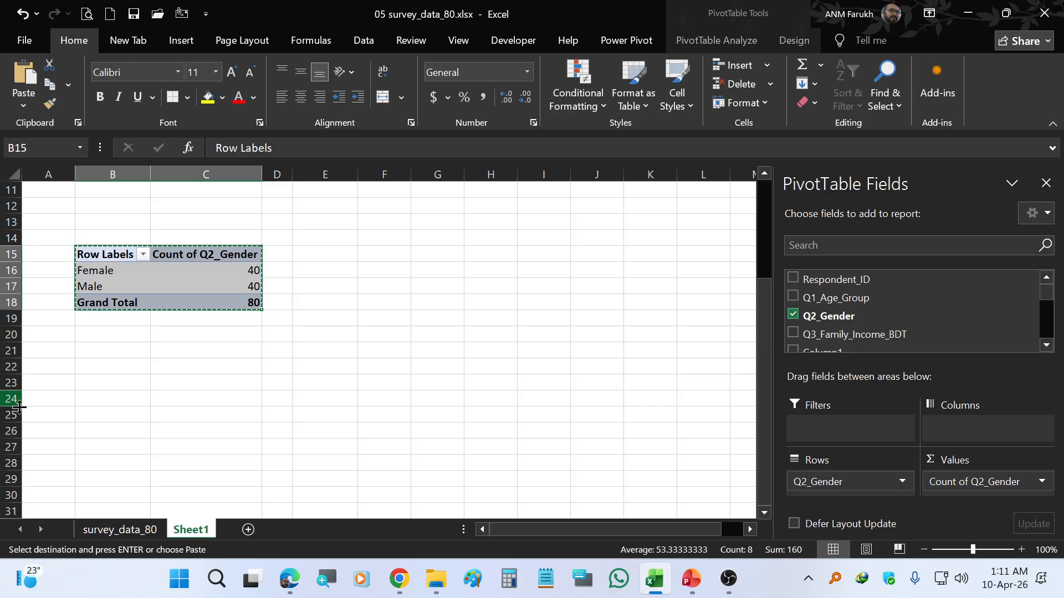
left_click(84, 411)
scroll(92, 410, "down", 2)
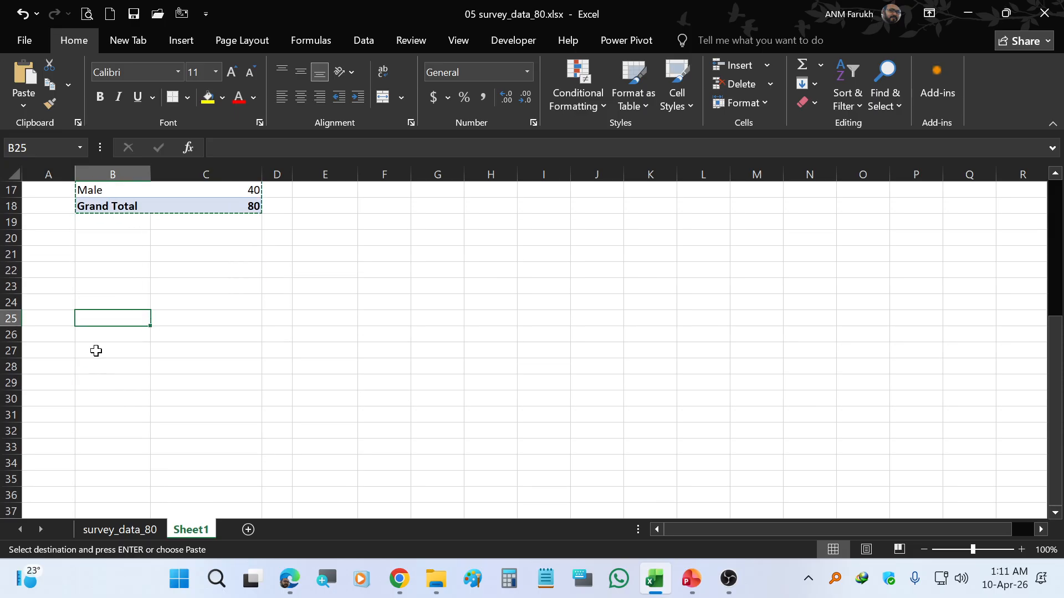
right_click(105, 322)
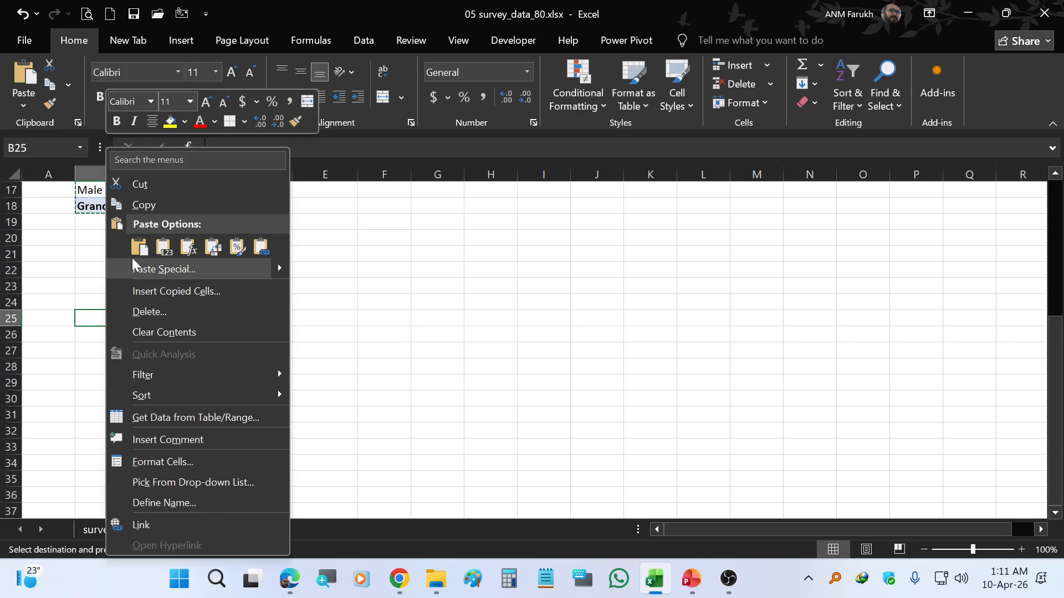
left_click(139, 246)
- In the PivotTable at B25, replace Q2_Gender with Q3_Family_Income_BDT, placed in the values as a count and in the rows
left_click(157, 349)
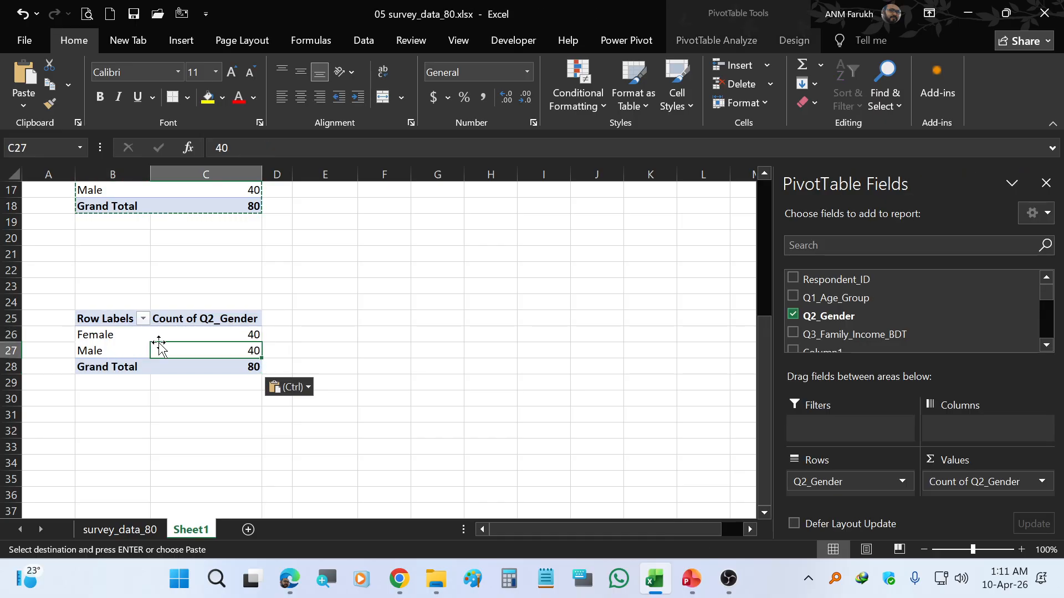
scroll(933, 314, "down", 1)
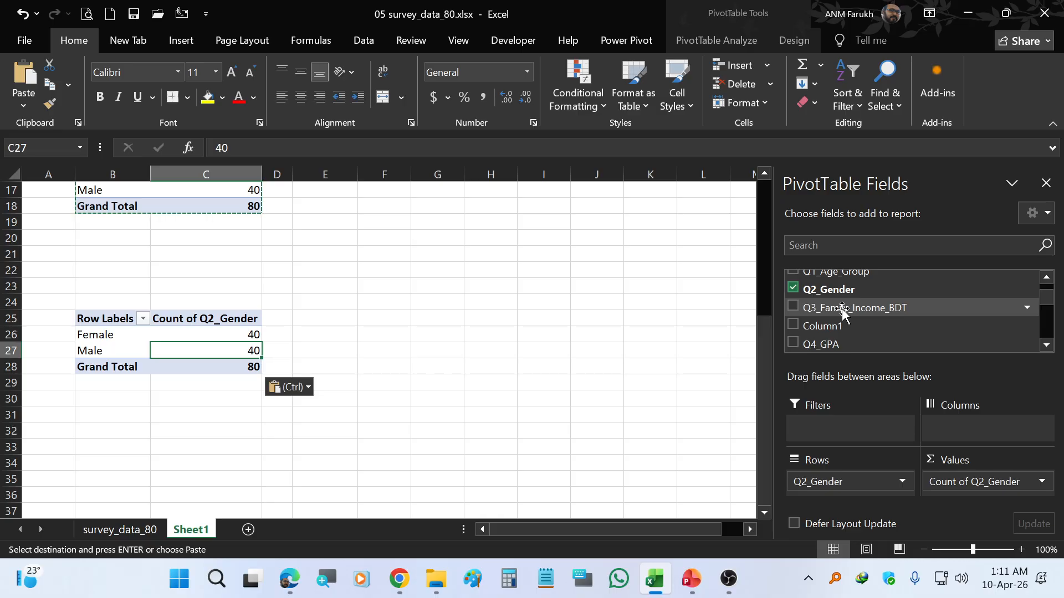
left_click(793, 287)
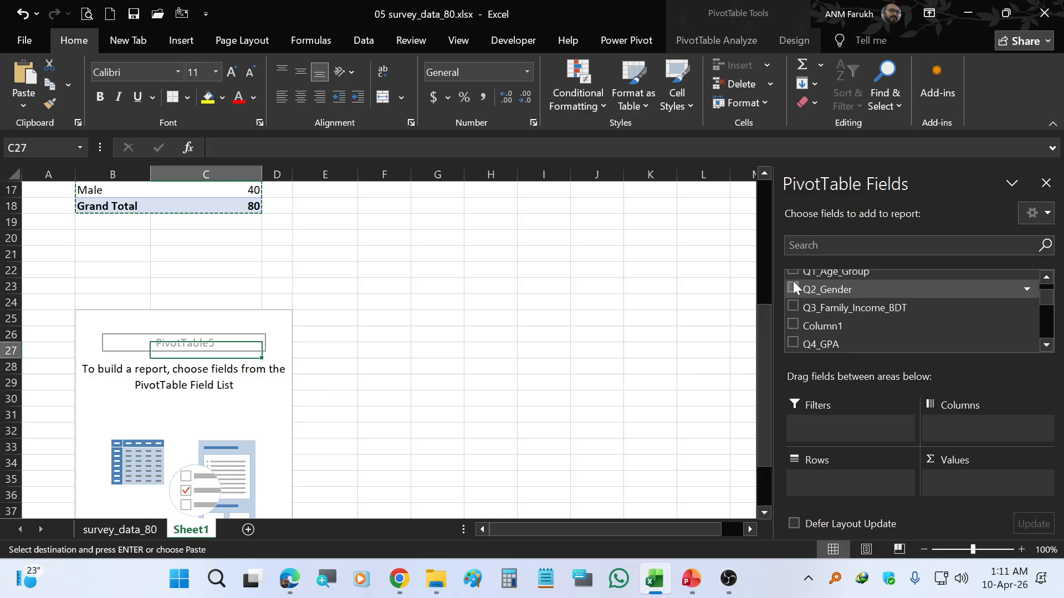
left_click_drag(826, 310, 952, 475)
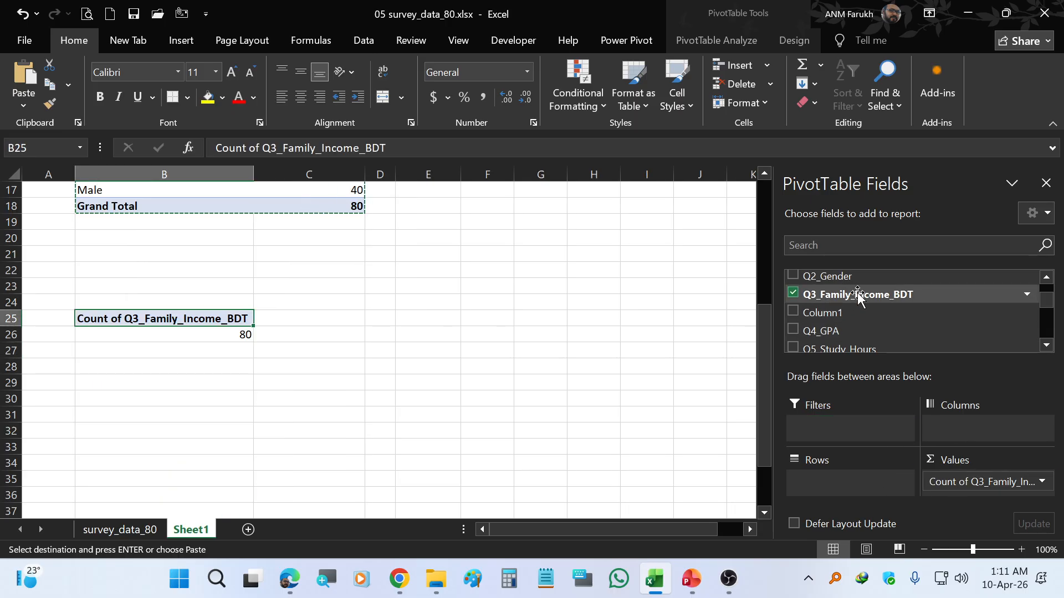
left_click_drag(858, 297, 842, 490)
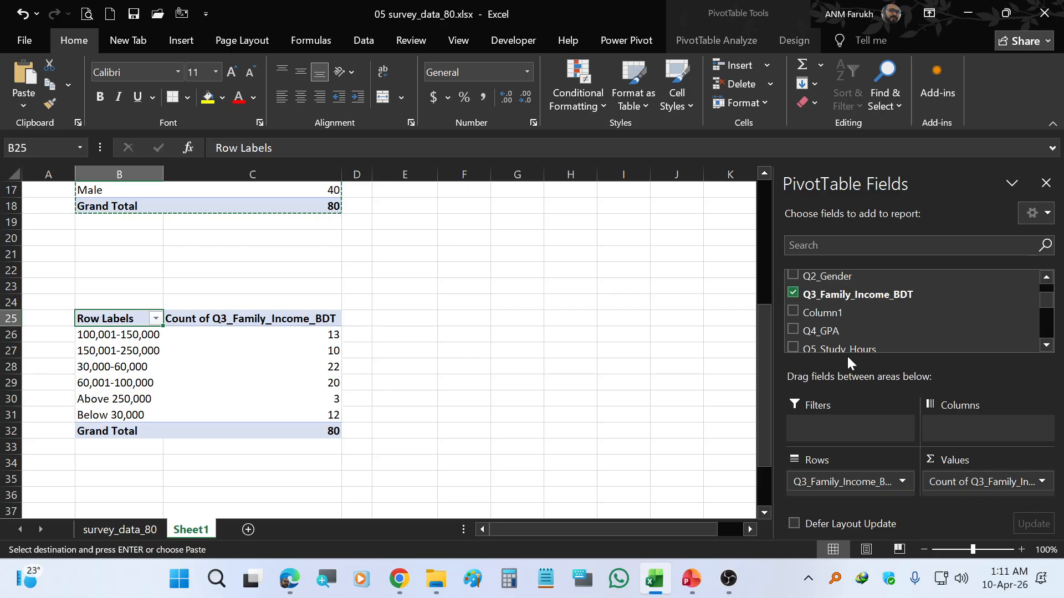
- Add Q2_Gender as the column field of the family income PivotTable
left_click_drag(847, 295, 973, 431)
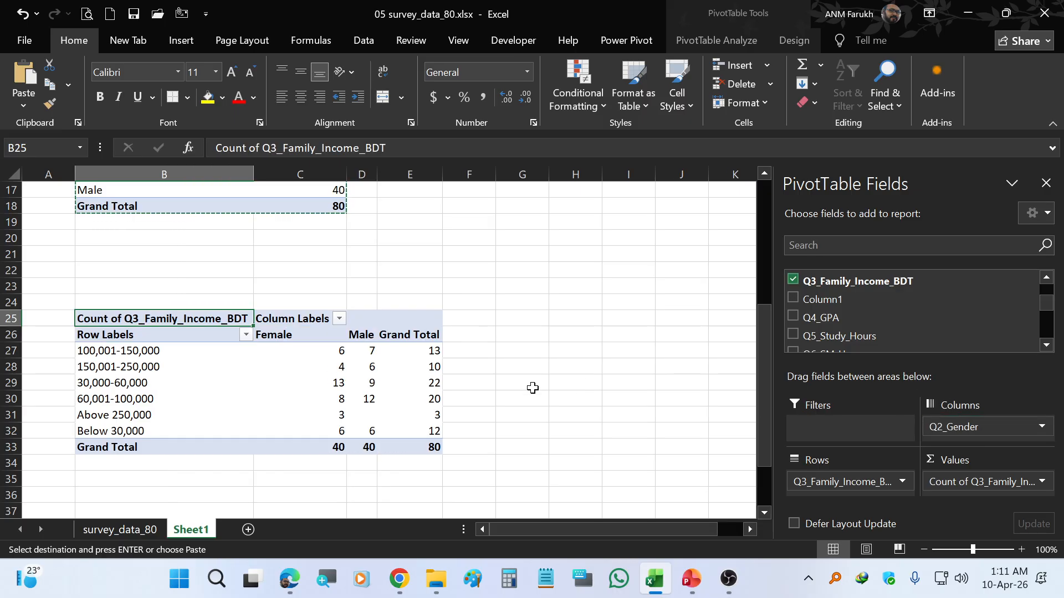
left_click(514, 402)
scroll(312, 397, "down", 3)
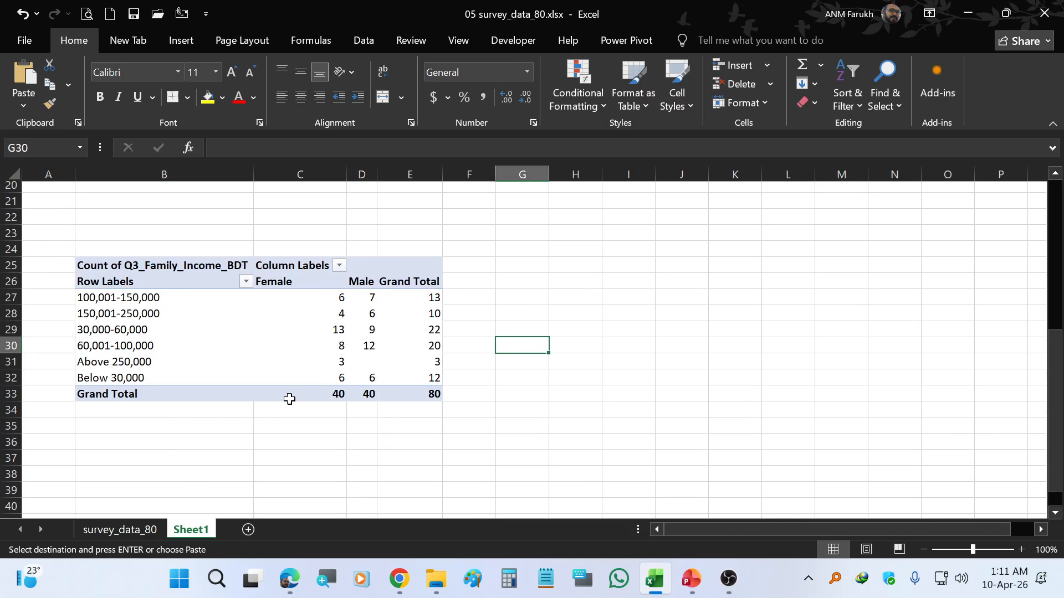
- Examine the family income PivotTable's respondent counts by income bracket, comparing the Female, Male and Grand Total columns
left_click_drag(139, 284, 133, 367)
left_click(266, 434)
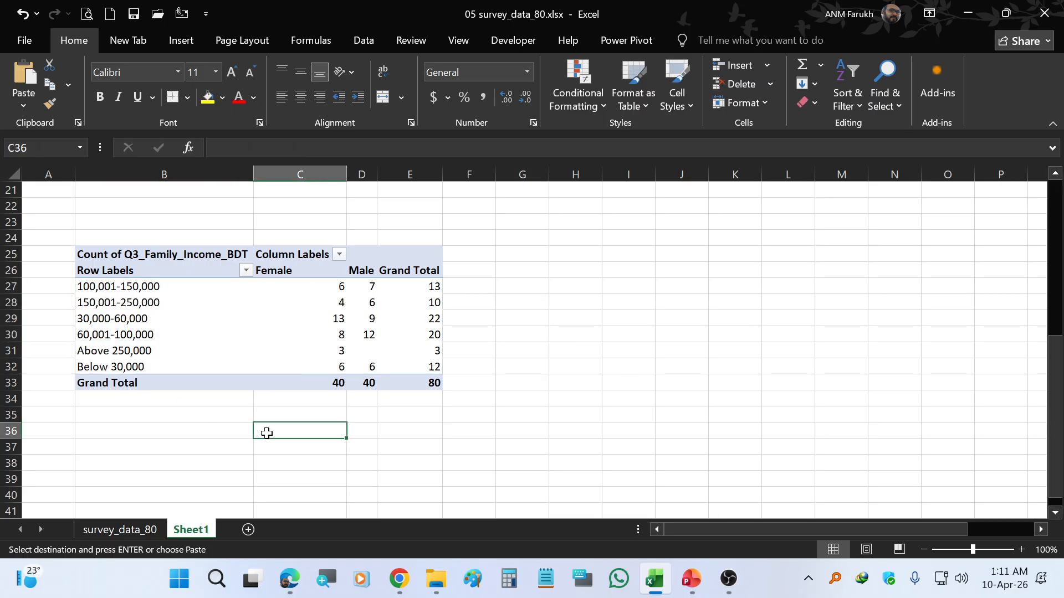
left_click_drag(133, 286, 131, 366)
left_click(310, 284)
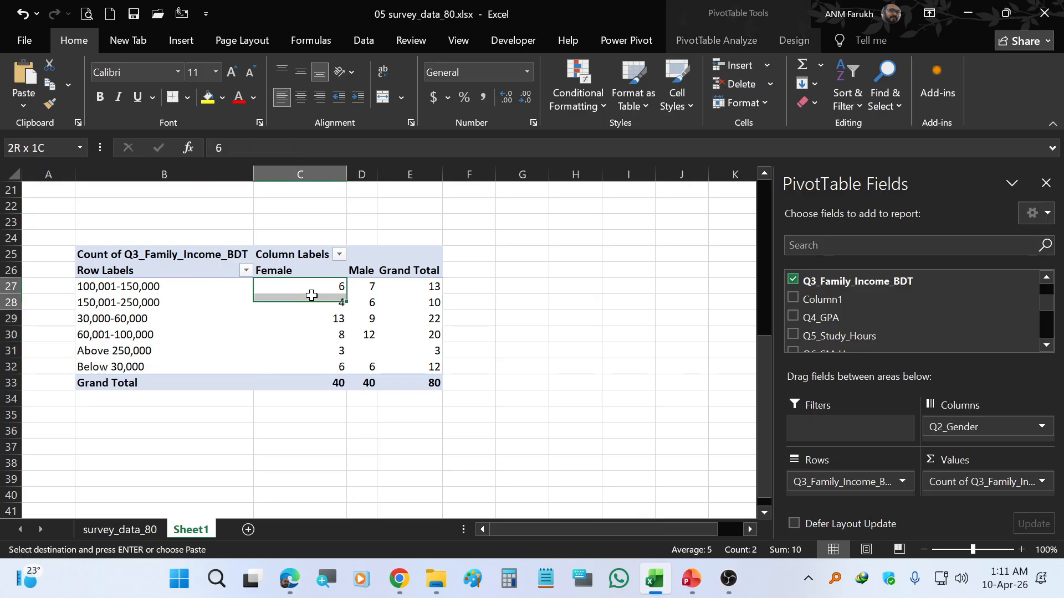
left_click(125, 280)
left_click(371, 286)
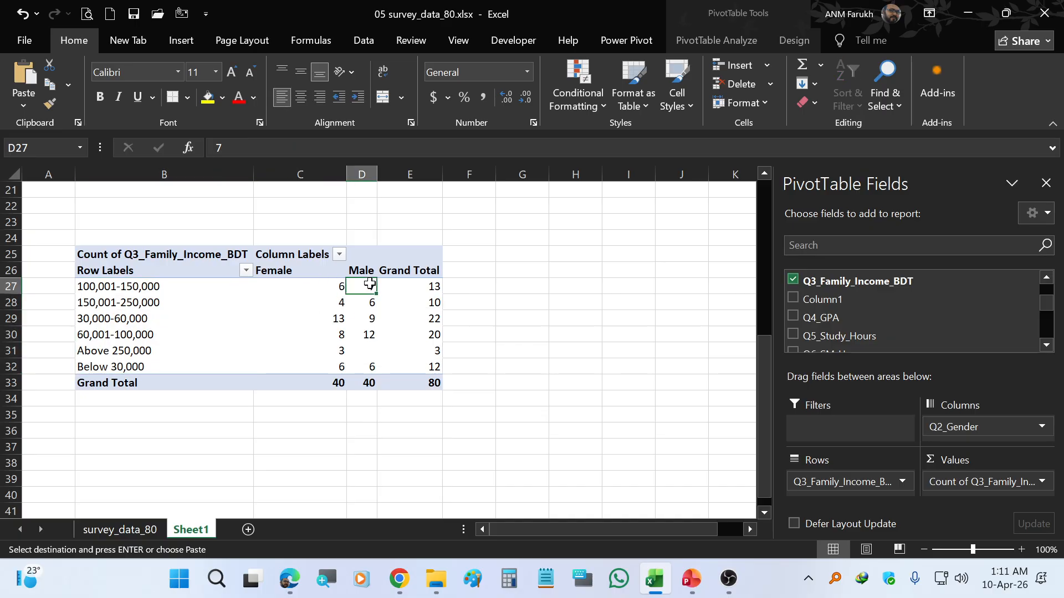
left_click(155, 288)
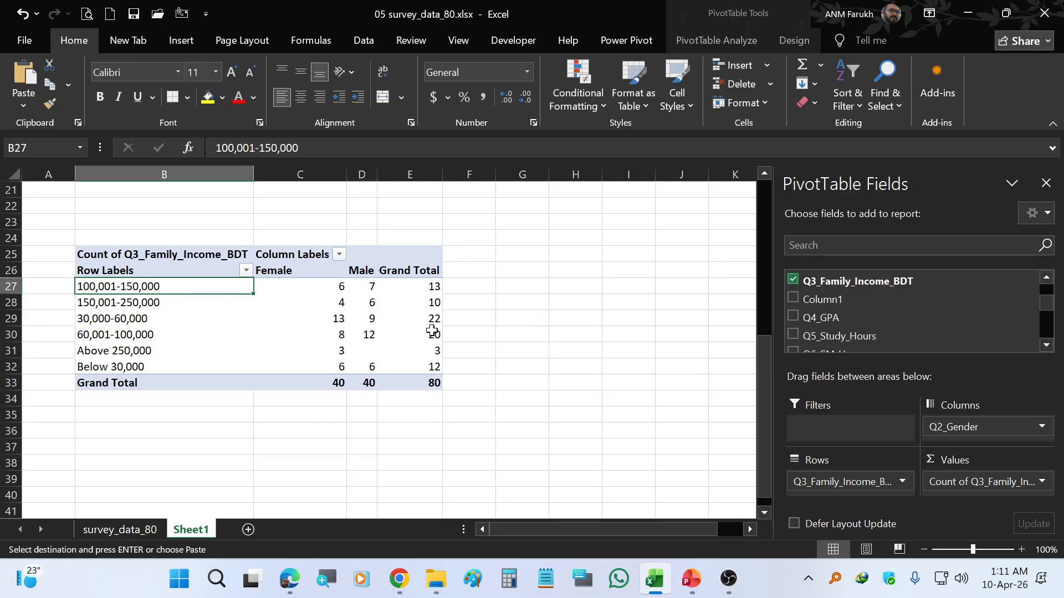
left_click_drag(428, 351, 114, 342)
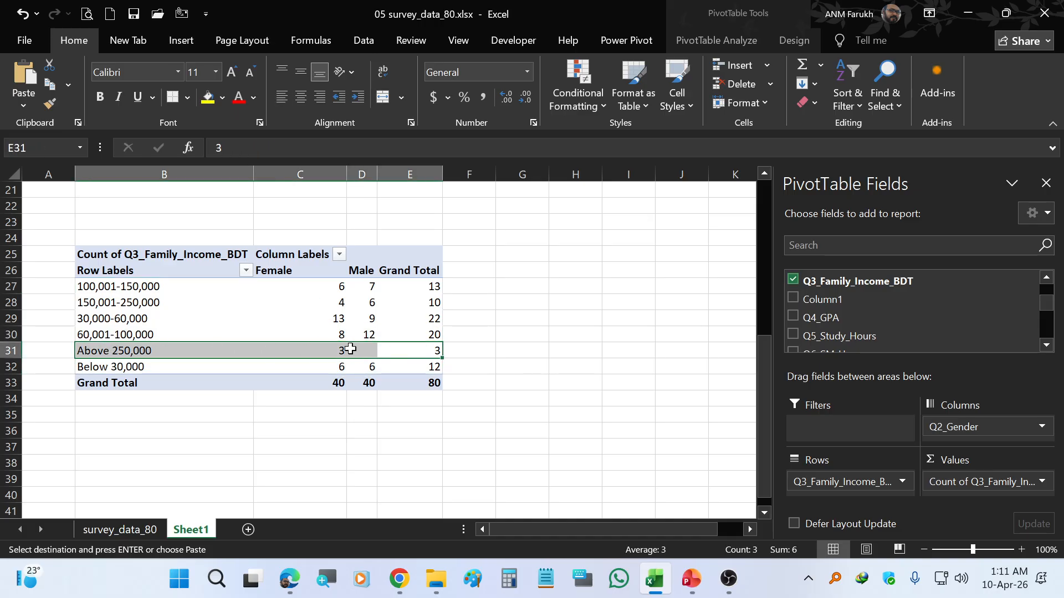
left_click(366, 414)
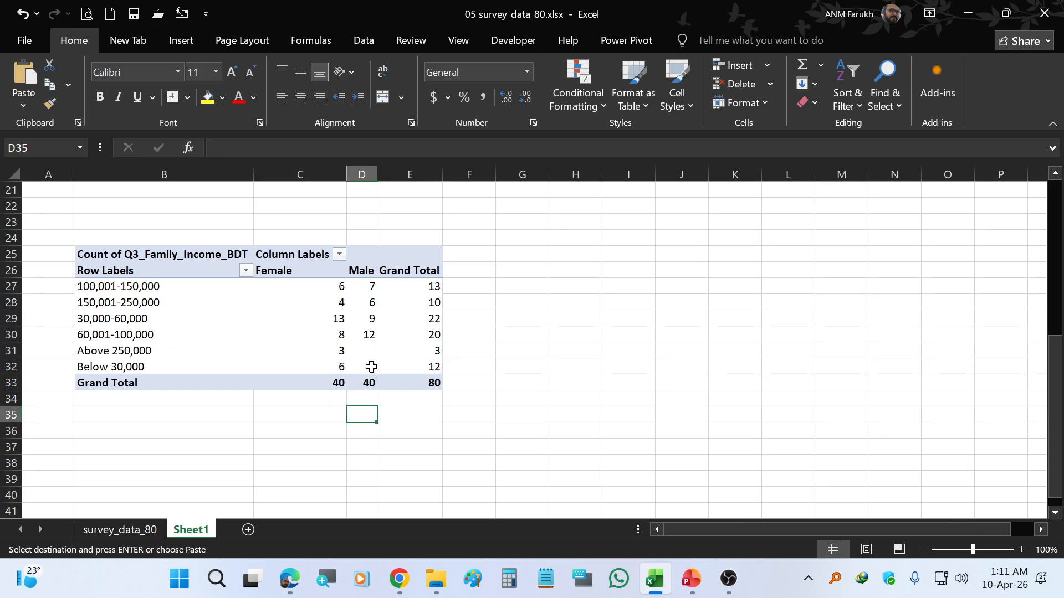
left_click(289, 336)
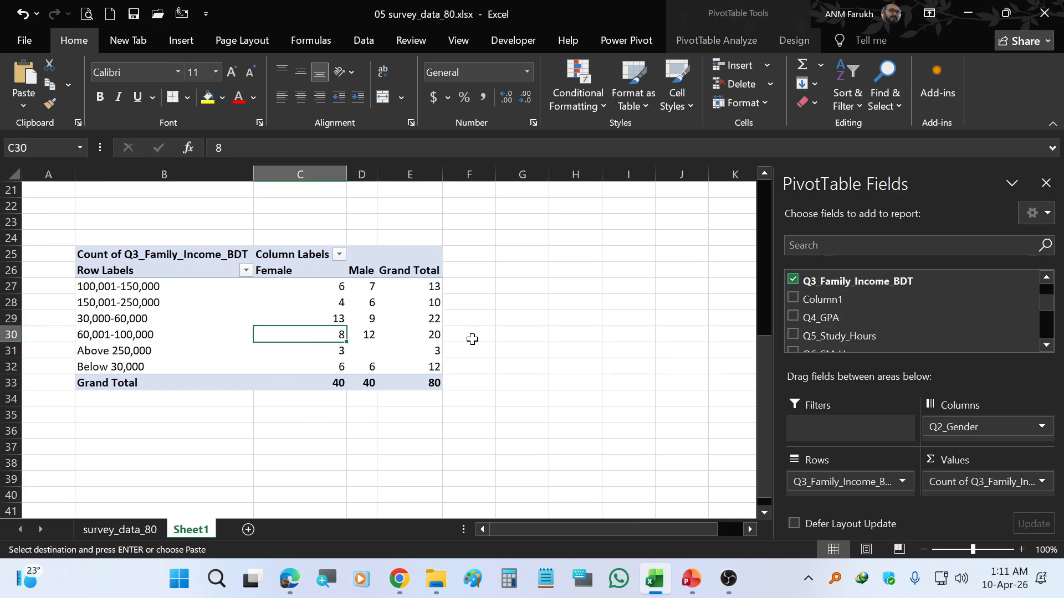
scroll(910, 333, "down", 1)
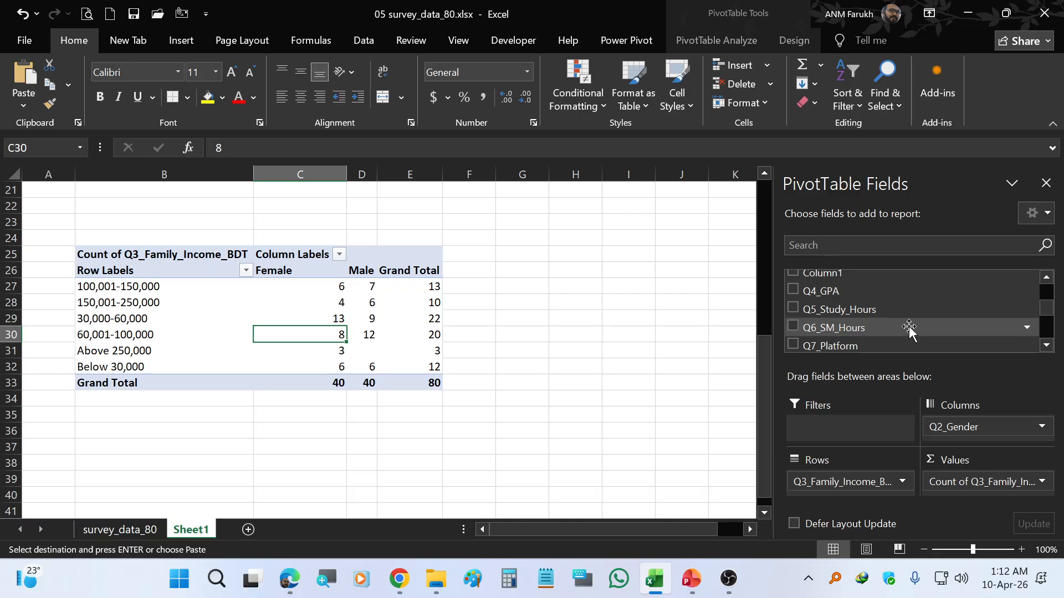
scroll(908, 326, "up", 1)
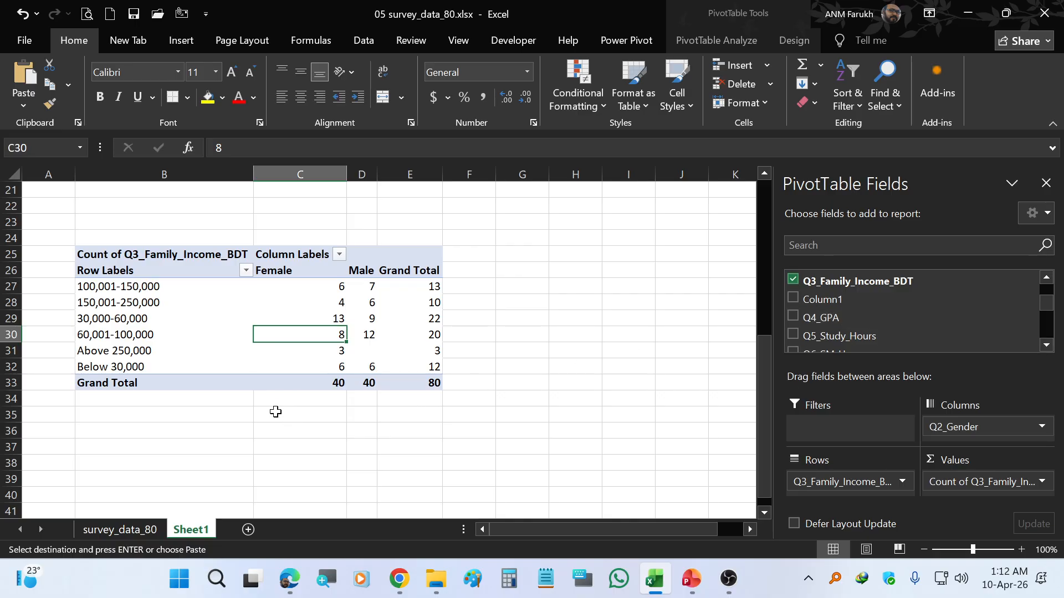
- Copy the family income by gender PivotTable and paste the copy beneath it at cell B40
left_click(176, 457)
key("Escape")
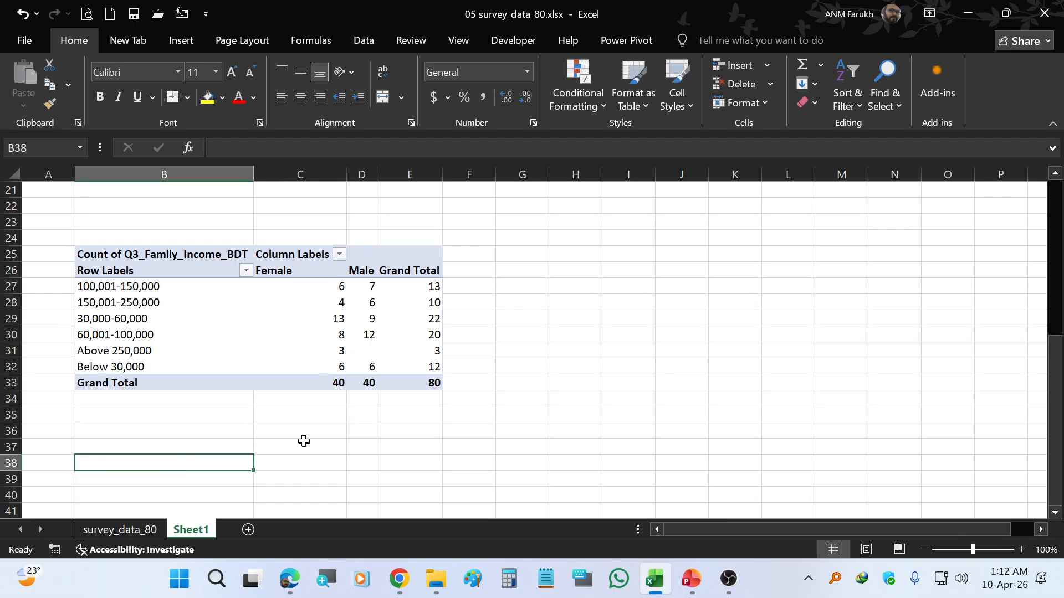
scroll(323, 438, "down", 1)
scroll(323, 438, "down", 1)
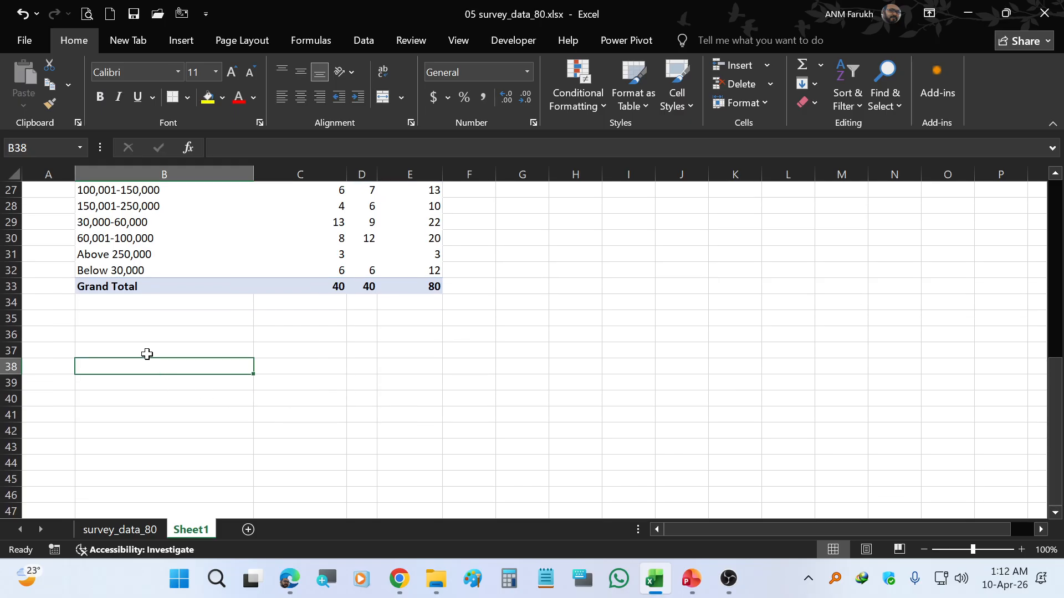
left_click(5, 287)
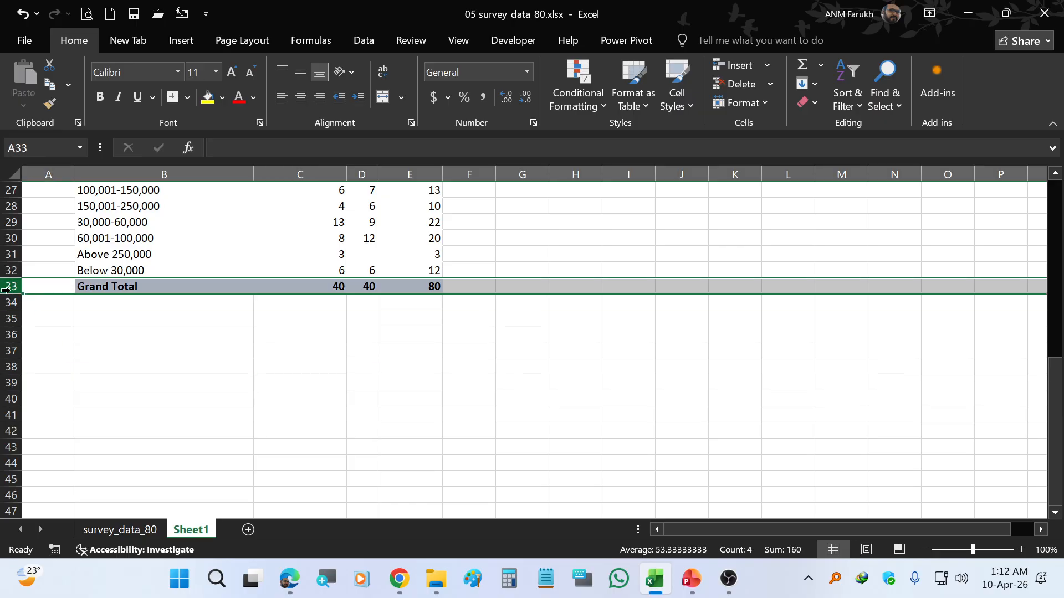
left_click(9, 399)
left_click(128, 394)
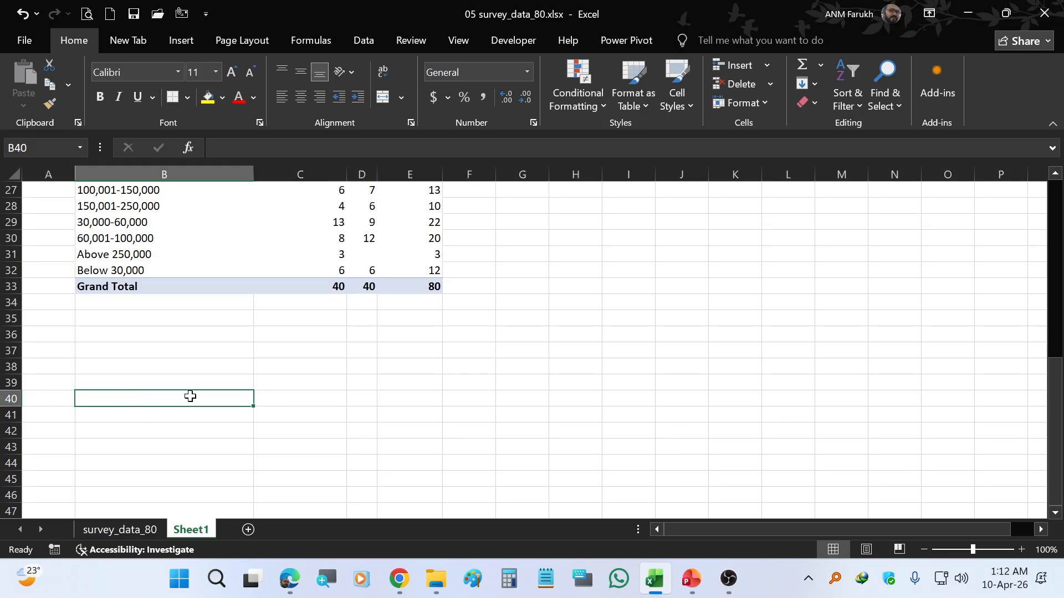
scroll(193, 355, "up", 3)
left_click_drag(197, 286, 415, 406)
key("ctrl+c")
scroll(154, 401, "down", 4)
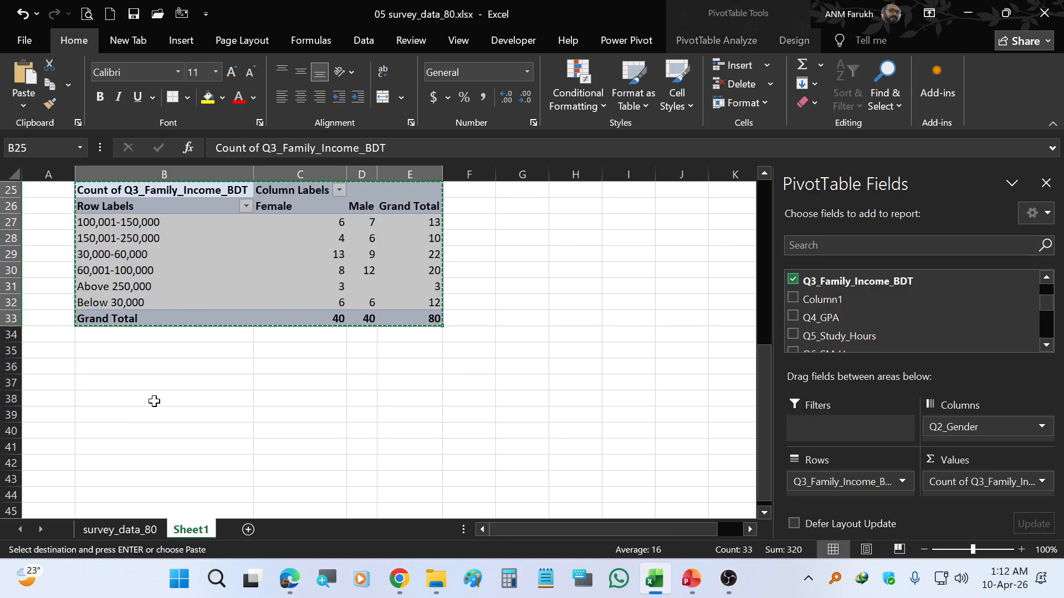
left_click(119, 337)
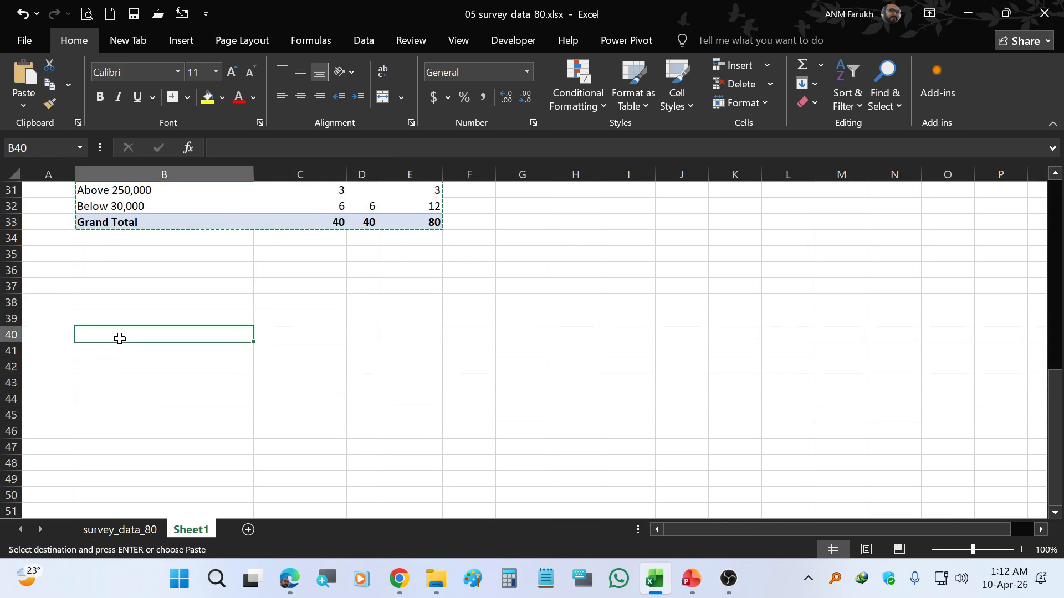
key("ctrl+v")
- In the PivotTable at B40, replace Q3_Family_Income_BDT with Q4_GPA, placed in both the values and the rows
left_click(211, 387)
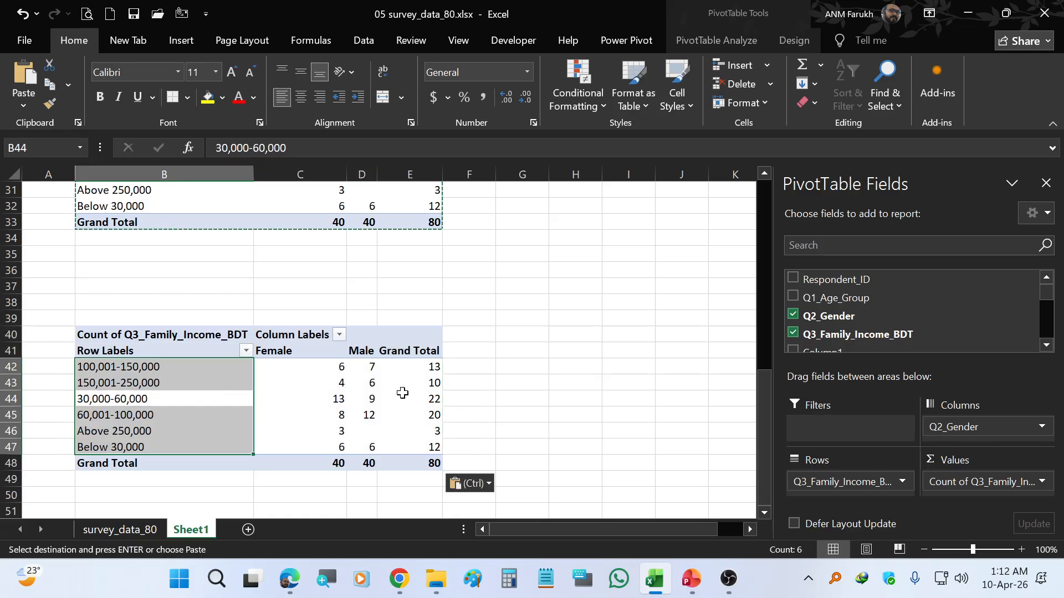
left_click(302, 398)
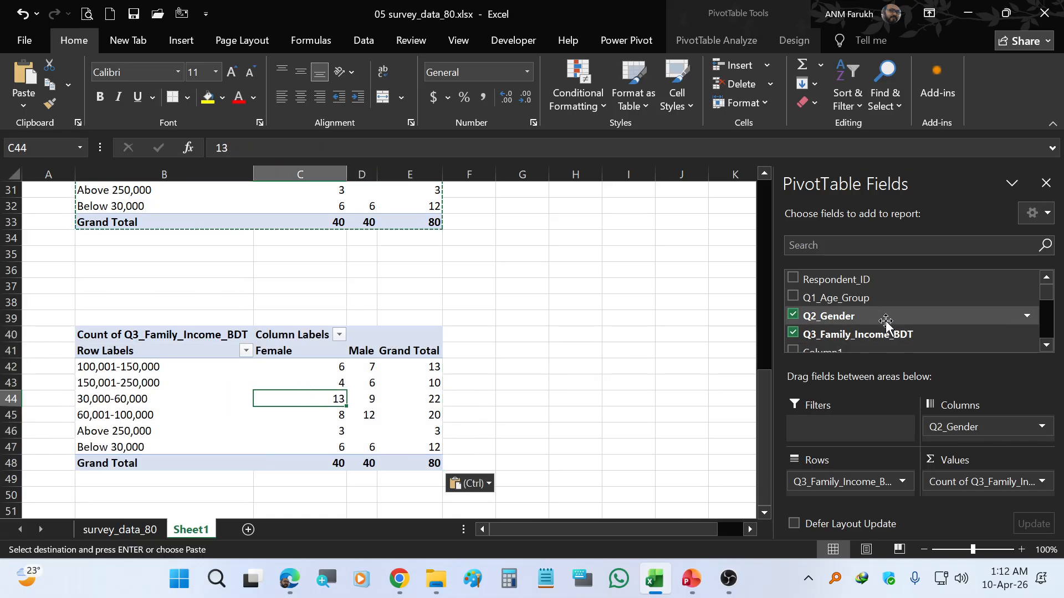
left_click(794, 334)
scroll(863, 334, "down", 3)
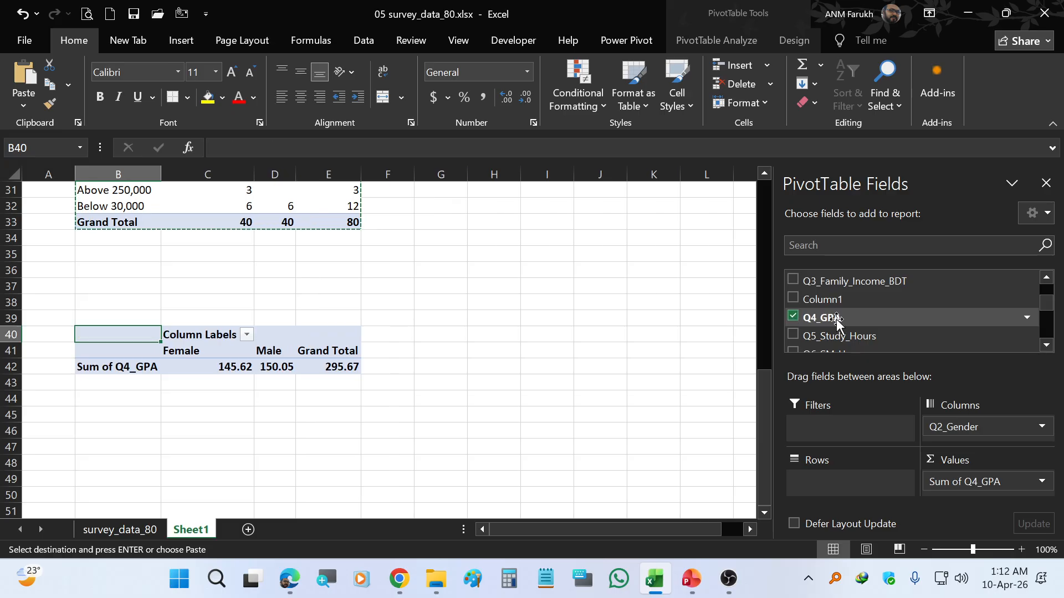
left_click_drag(836, 322, 838, 487)
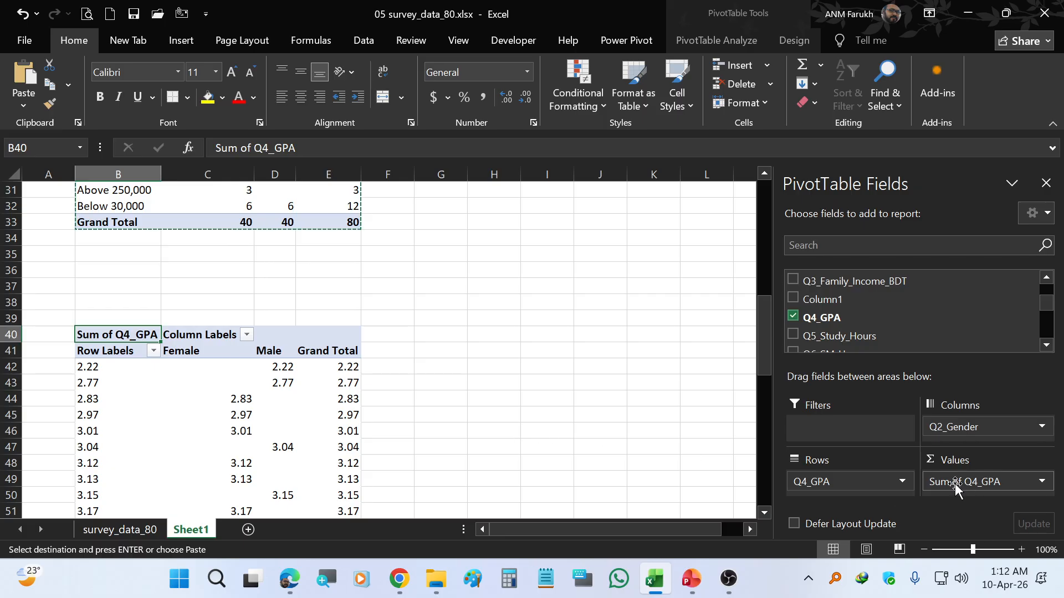
- Change the summary calculation of the Q4_GPA value field to Count
left_click(986, 481)
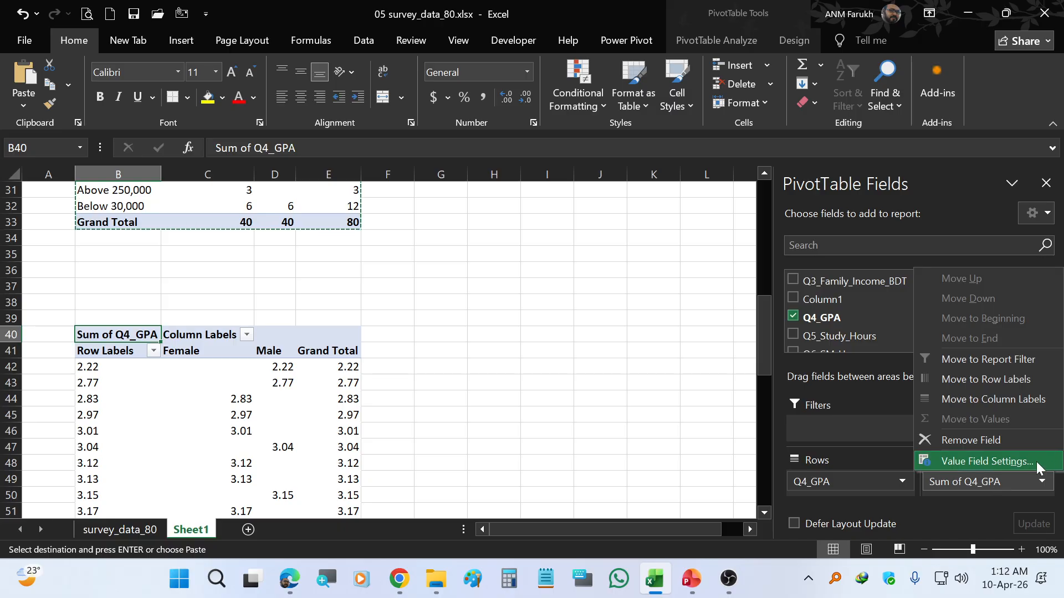
left_click(986, 461)
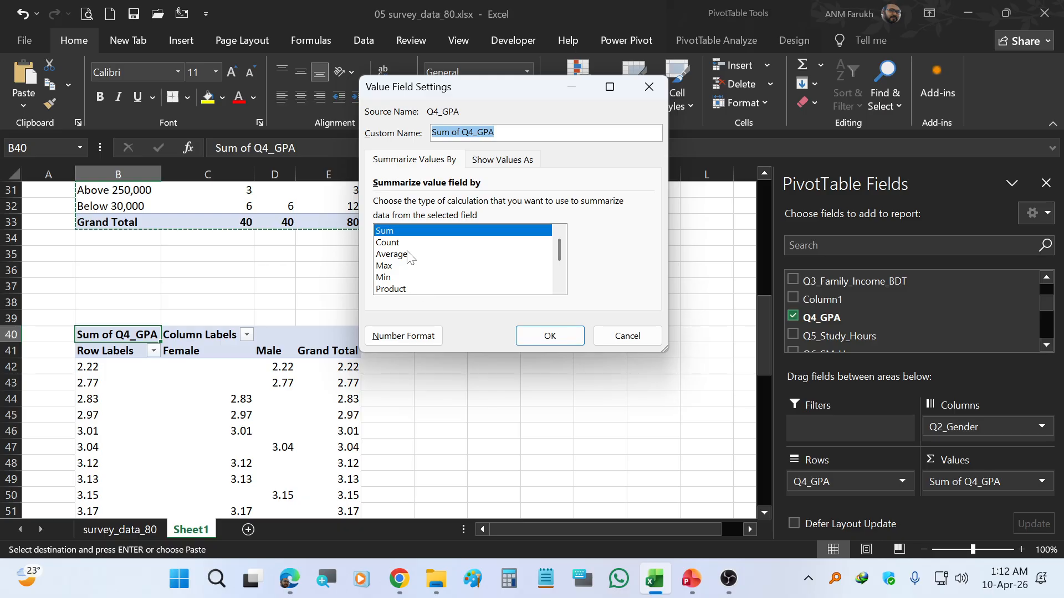
left_click(400, 242)
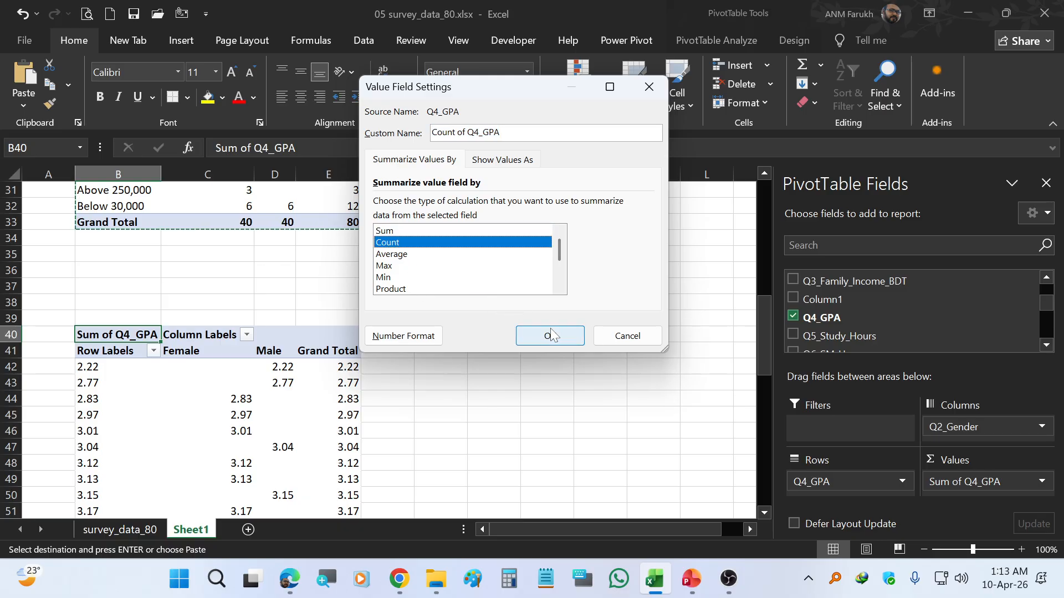
left_click(548, 336)
- Compare the layout and counts of the family income PivotTable with those of the Q4_GPA PivotTable below it
scroll(387, 350, "up", 2)
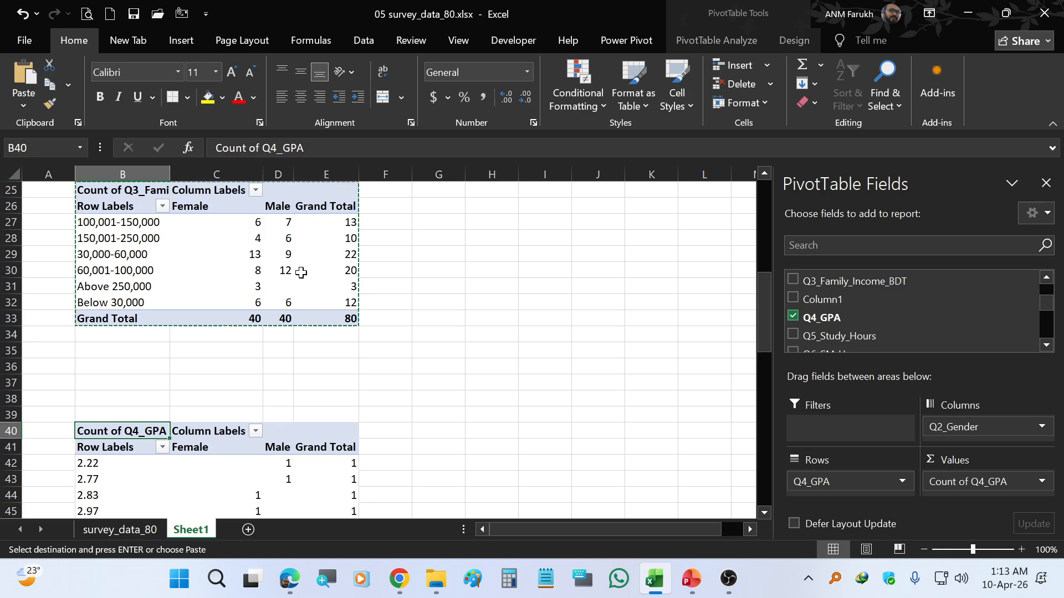
left_click(325, 270)
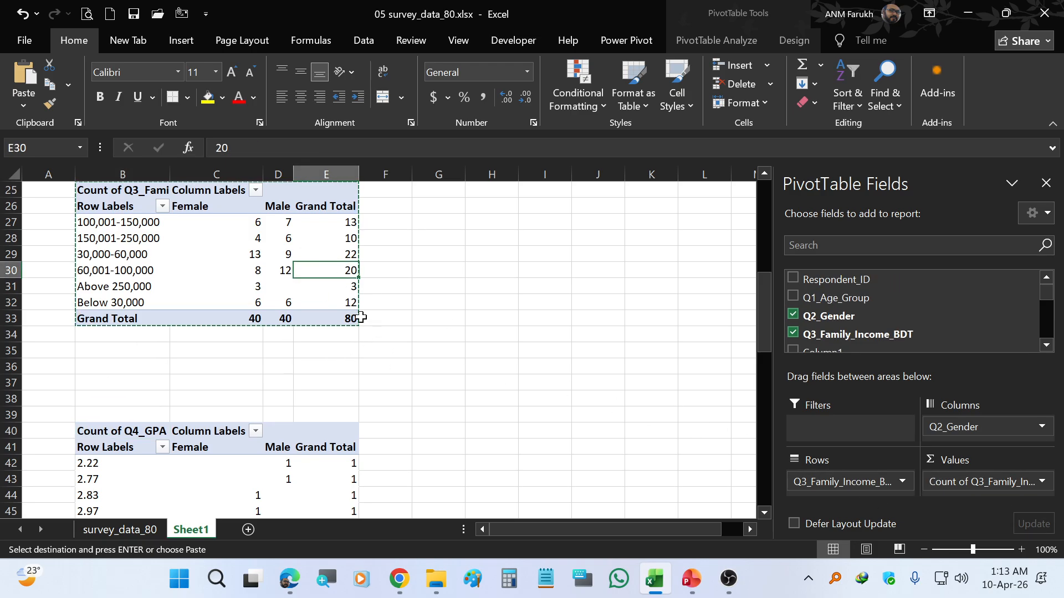
left_click(417, 370)
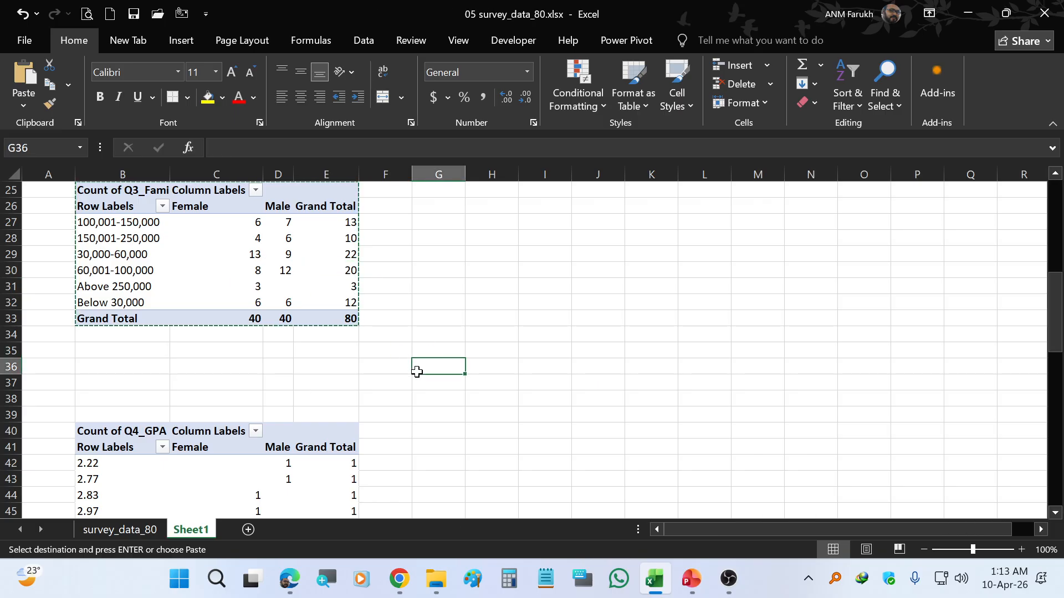
scroll(439, 404, "down", 2)
left_click(278, 415)
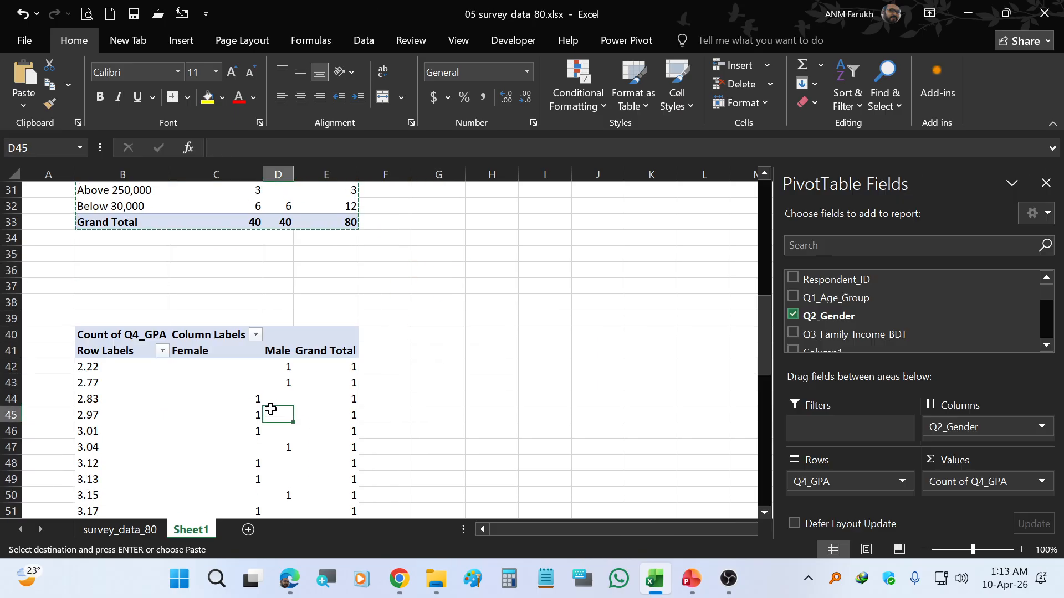
scroll(338, 435, "down", 2)
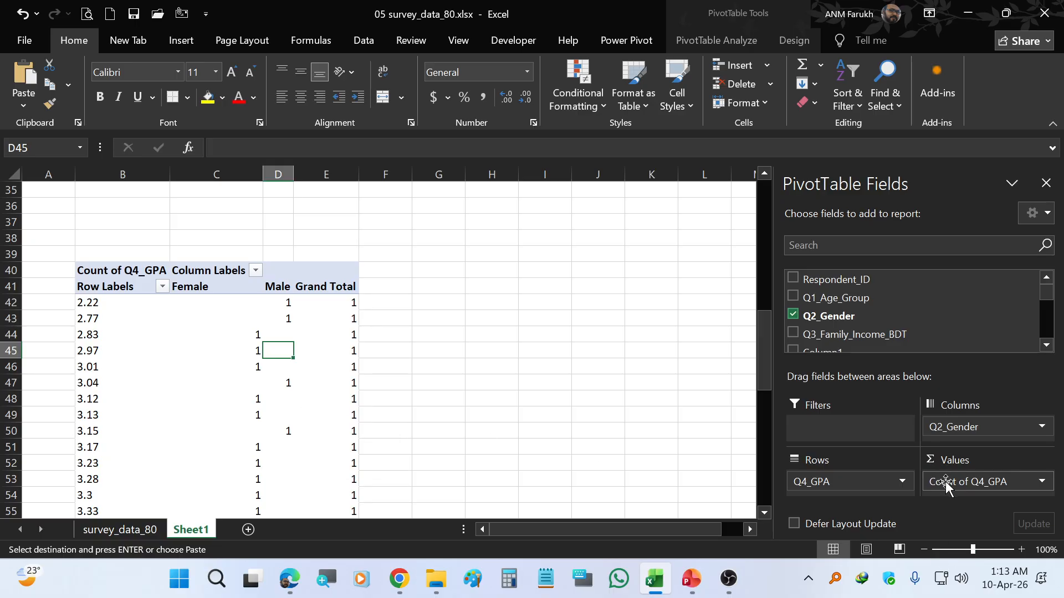
left_click(315, 386)
scroll(315, 382, "down", 2)
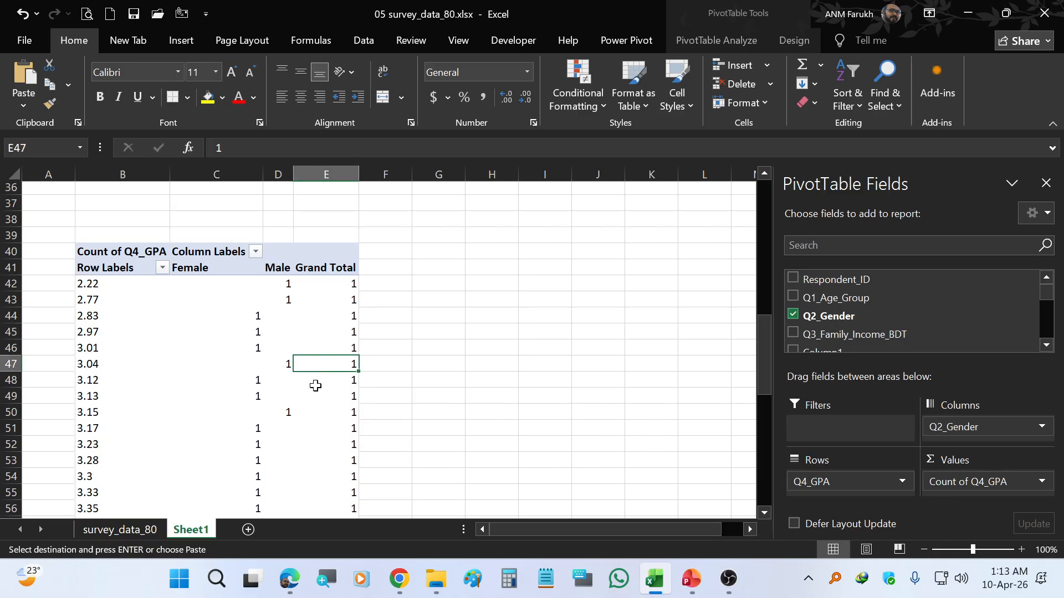
- Examine the respondent counts by gender for individual GPA values, including the 3.53 and 3.65 rows
left_click_drag(117, 237, 126, 495)
left_click_drag(352, 303, 107, 305)
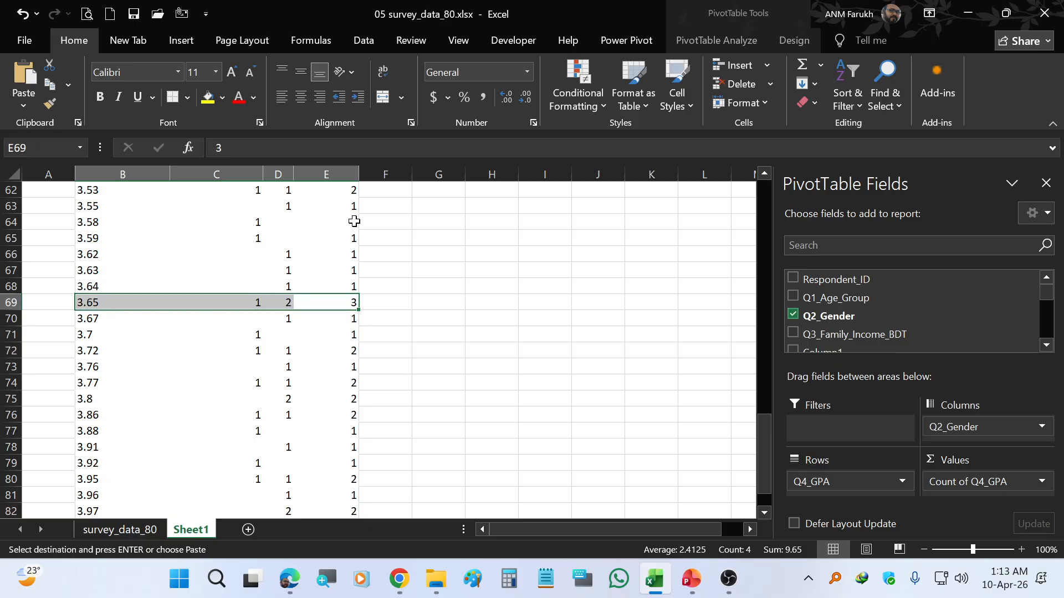
scroll(349, 220, "up", 2)
left_click(340, 221)
left_click_drag(284, 220, 137, 224)
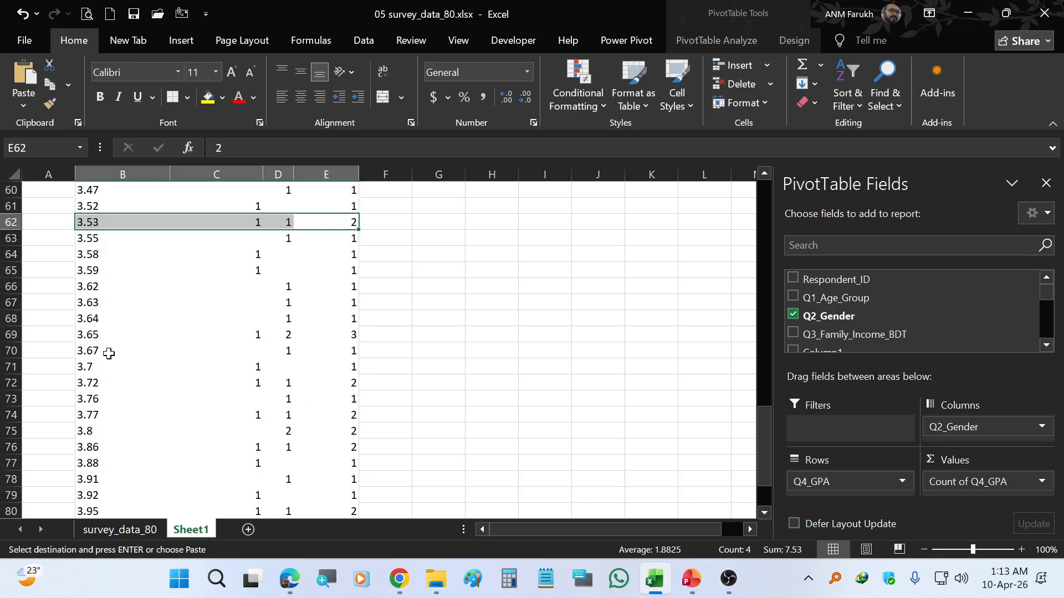
left_click_drag(82, 333, 344, 335)
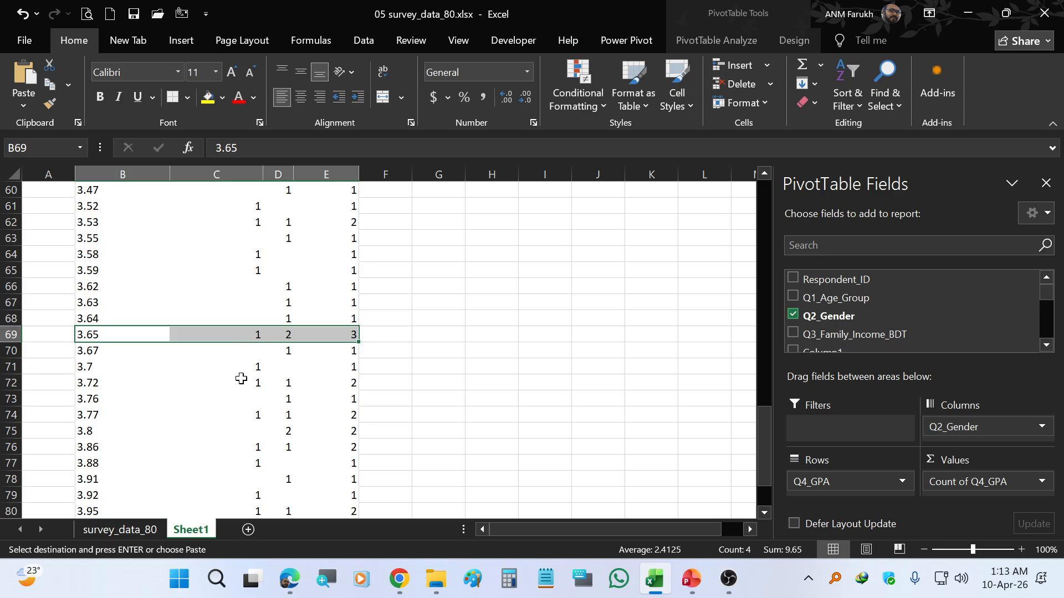
scroll(242, 378, "down", 3)
scroll(242, 378, "down", 2)
scroll(238, 377, "up", 7)
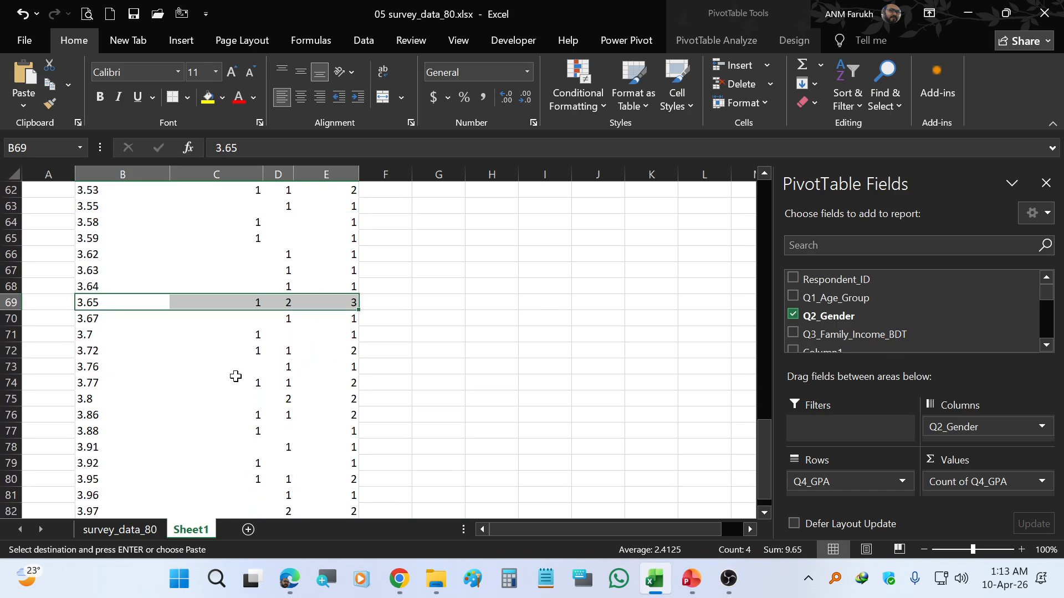
scroll(235, 376, "up", 6)
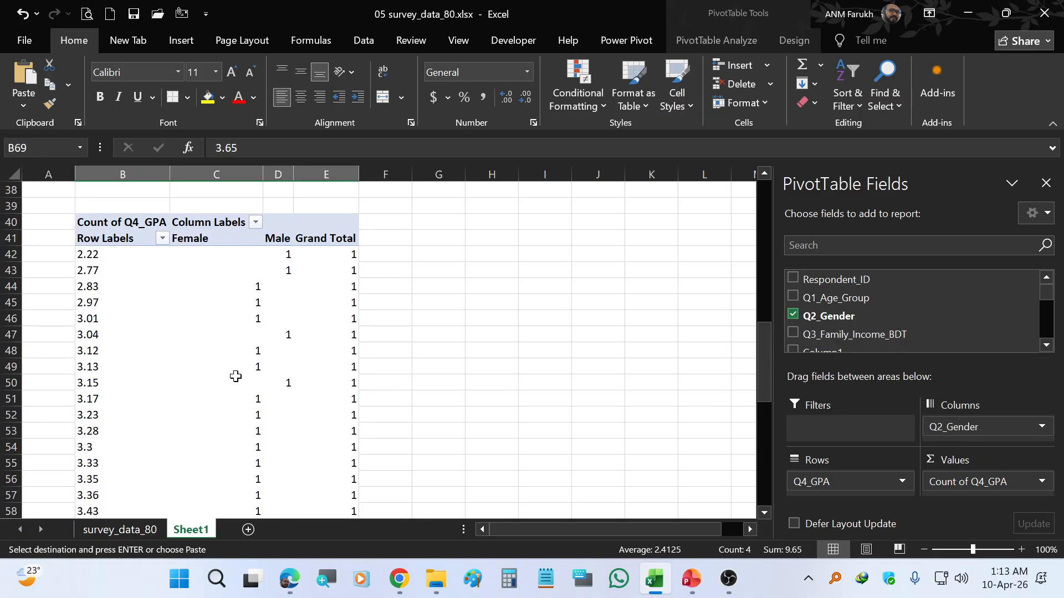
scroll(235, 376, "down", 1)
left_click(217, 318)
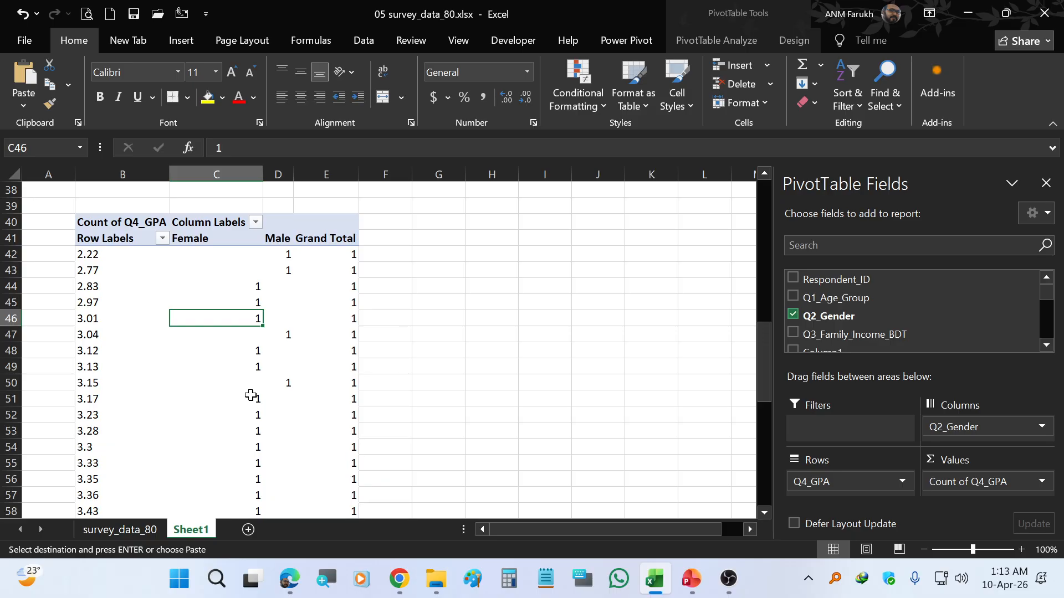
scroll(251, 395, "up", 5)
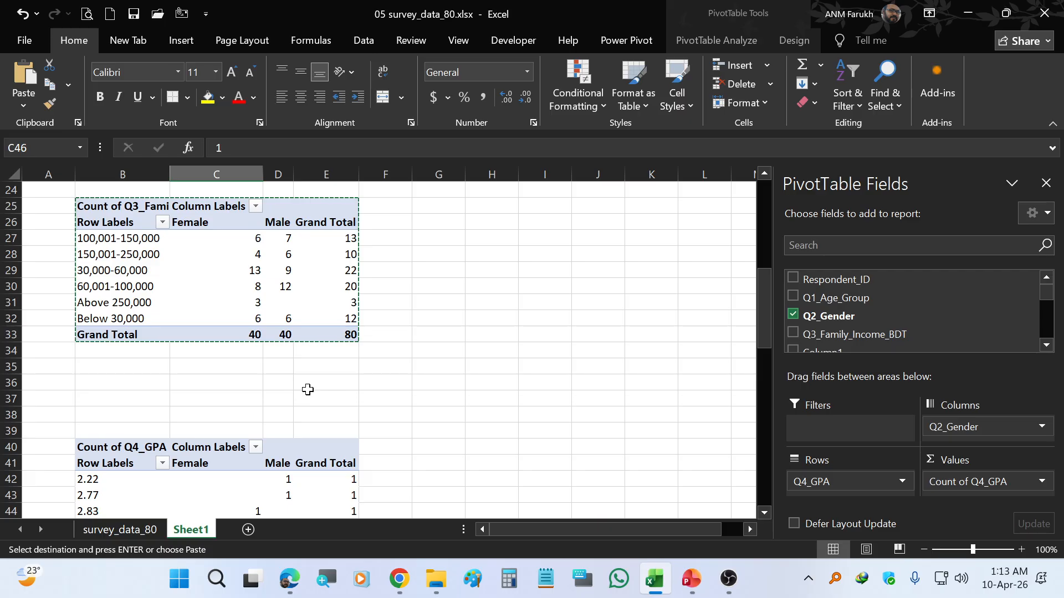
- Compare the individual GPA row labels, including the 3.01 row, with the income ranges and gender counts in the family income PivotTable
scroll(307, 389, "down", 1)
scroll(306, 390, "down", 4)
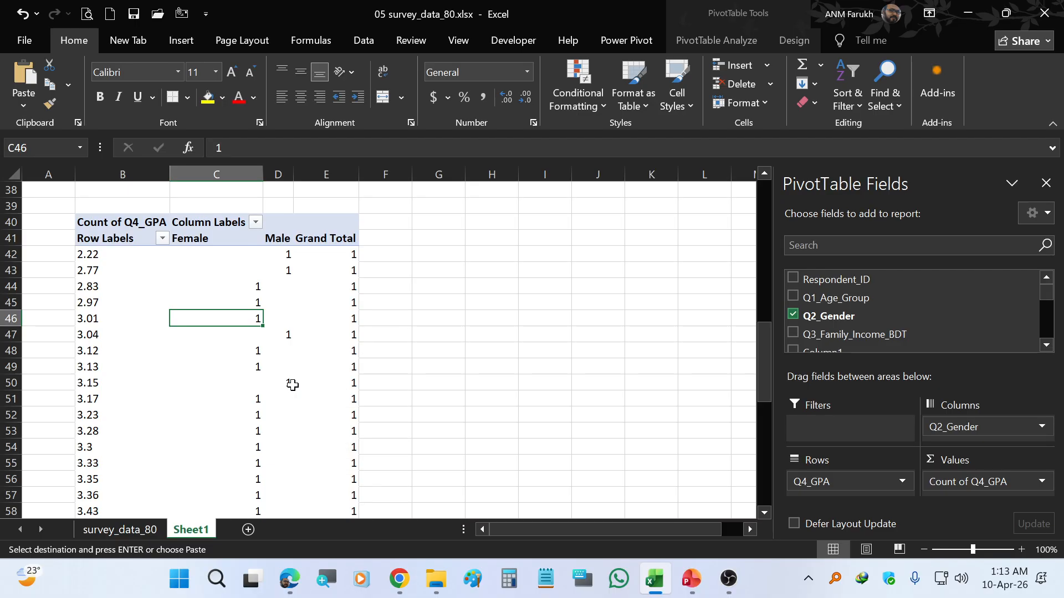
left_click(86, 310)
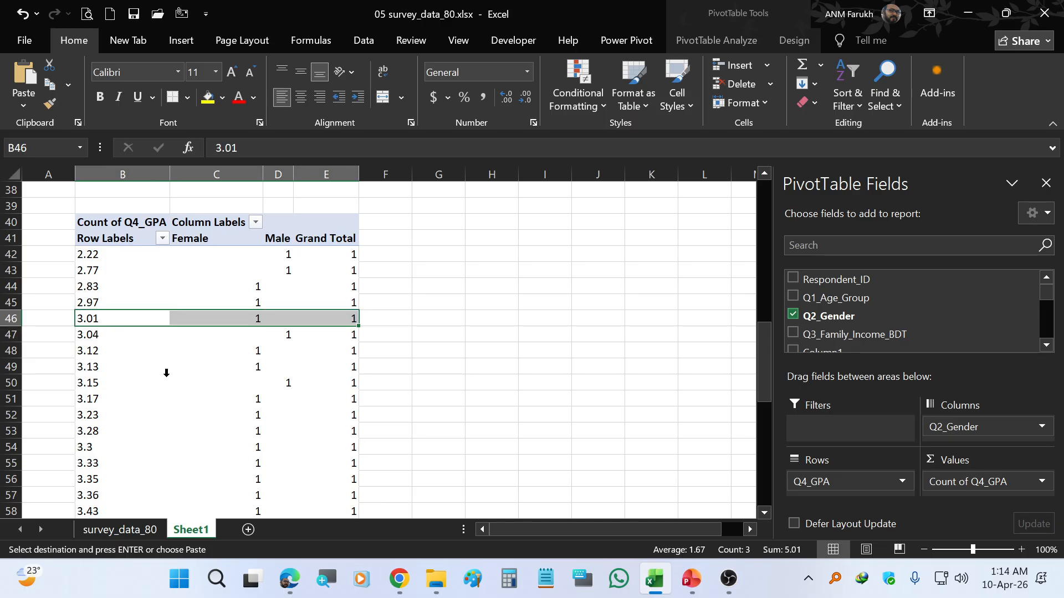
scroll(161, 377, "up", 6)
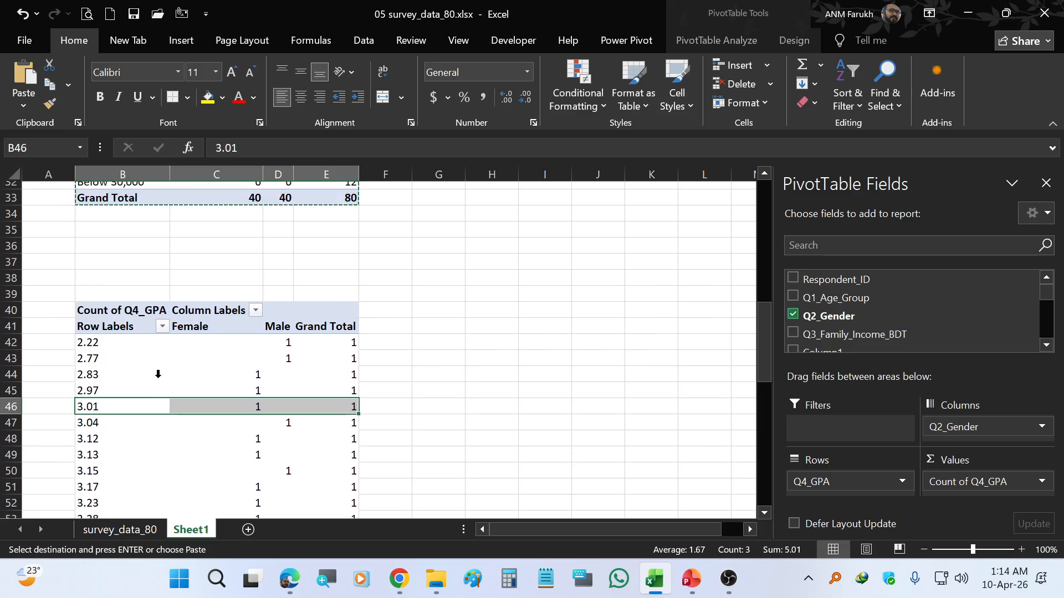
scroll(158, 374, "up", 3)
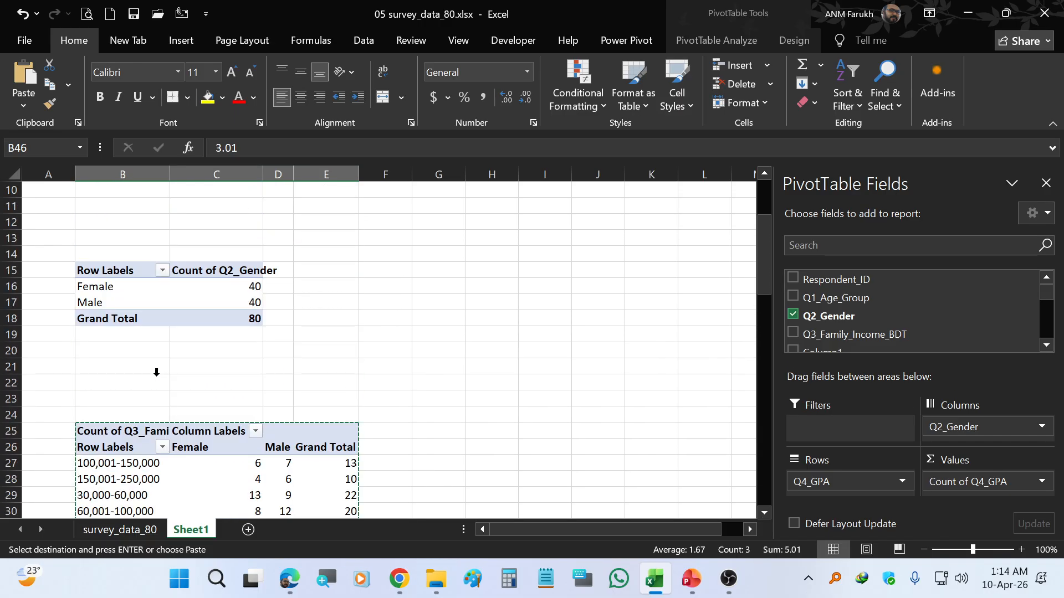
scroll(156, 373, "down", 2)
left_click(148, 392)
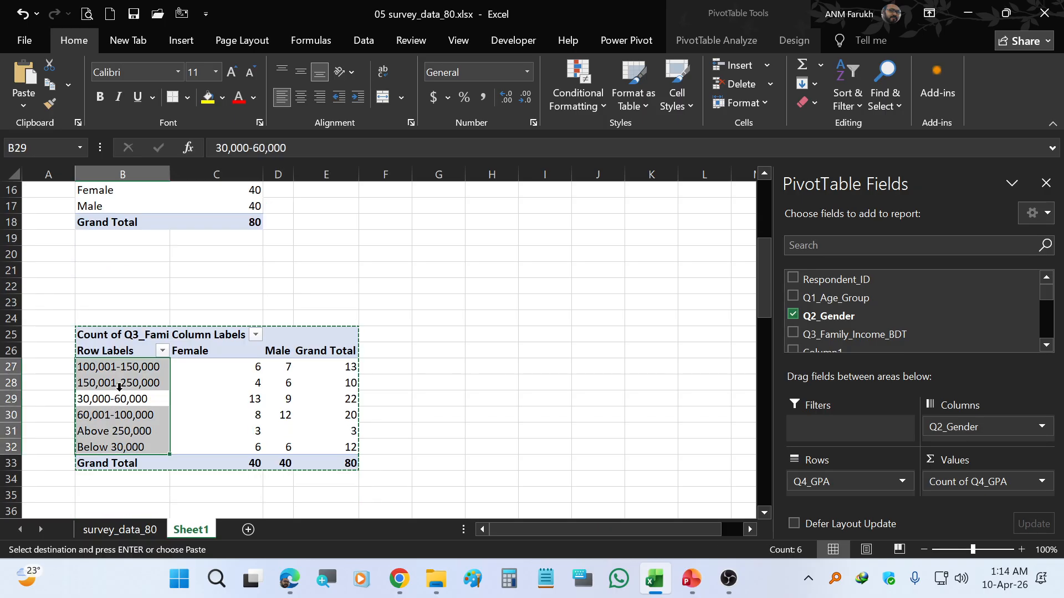
scroll(138, 413, "down", 1)
left_click(254, 413)
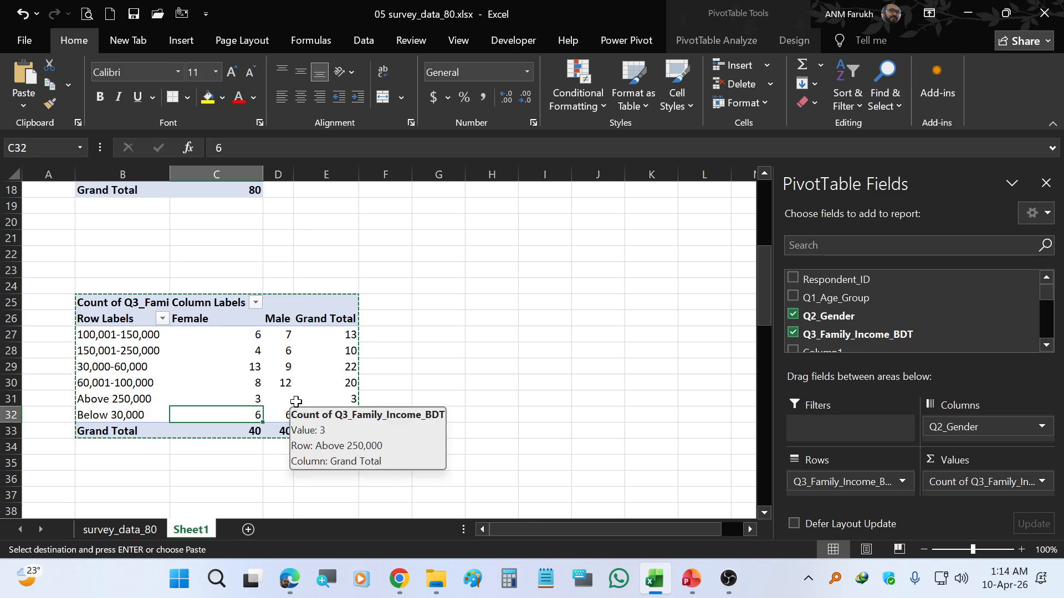
scroll(311, 388, "down", 2)
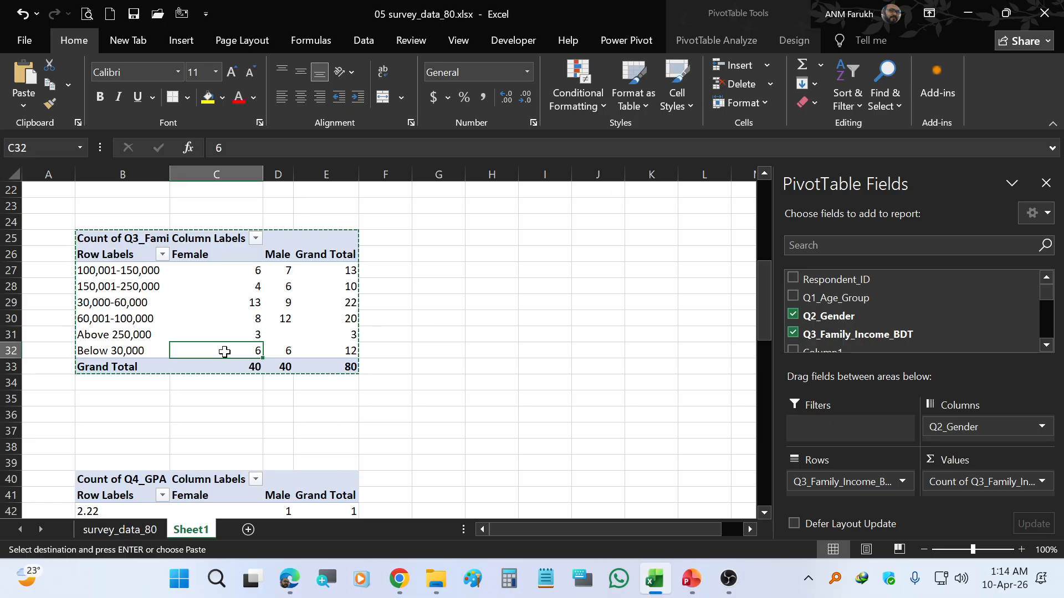
left_click(141, 292)
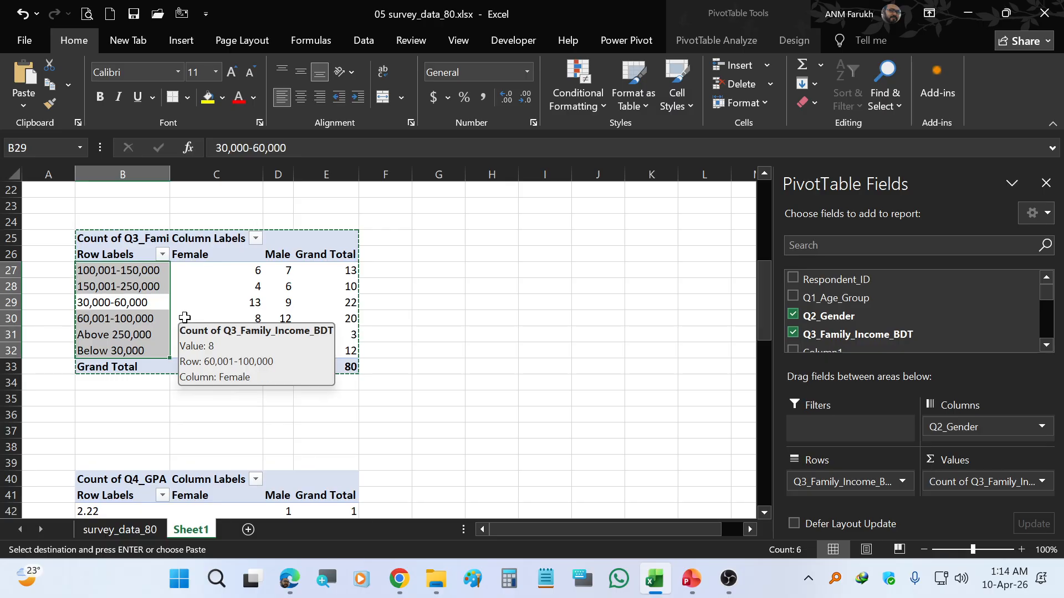
- Examine how the age group and family income PivotTables group their row labels compared with the ungrouped values in the Q4_GPA PivotTable
scroll(368, 356, "up", 3)
scroll(370, 355, "up", 4)
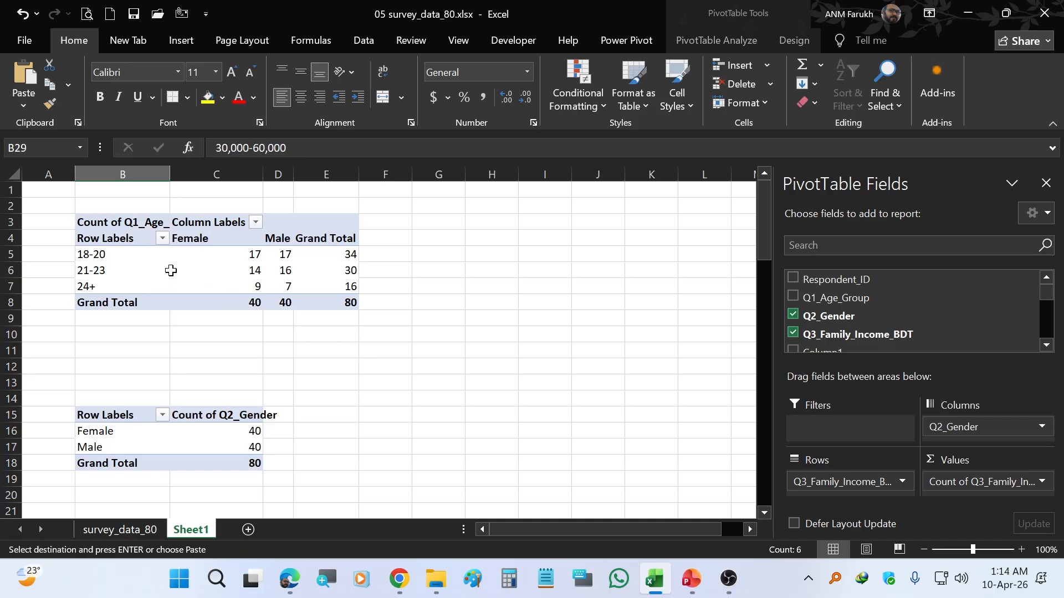
left_click(172, 271)
left_click_drag(136, 259, 130, 291)
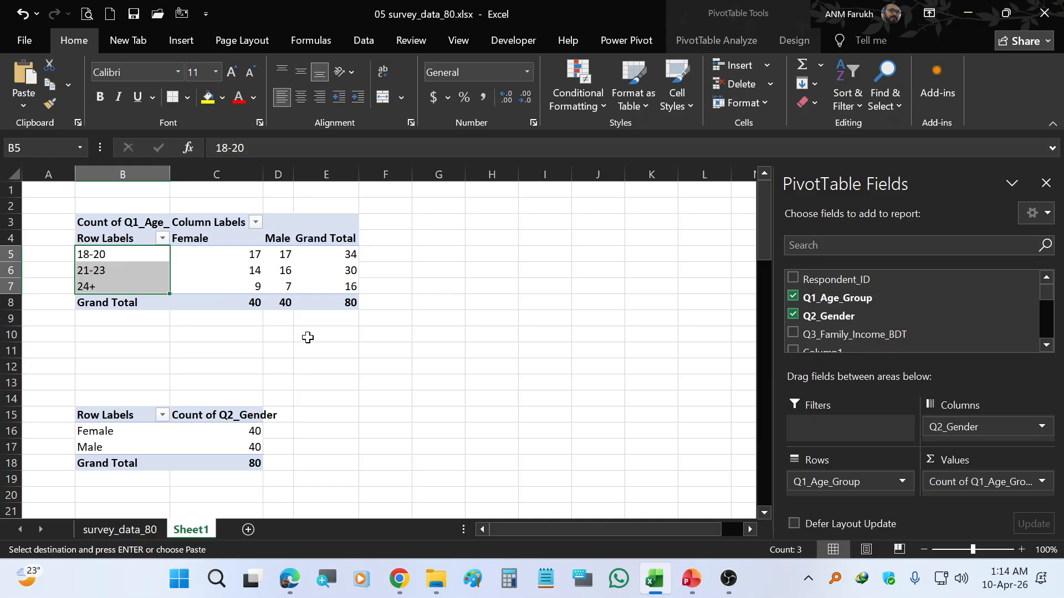
scroll(307, 338, "down", 5)
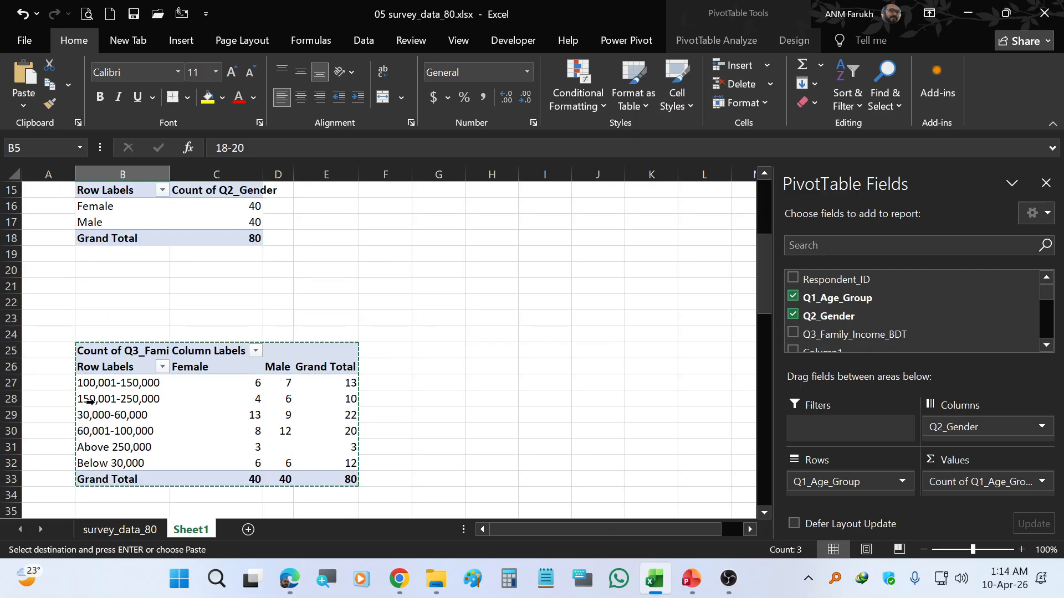
left_click(129, 400)
scroll(128, 403, "down", 6)
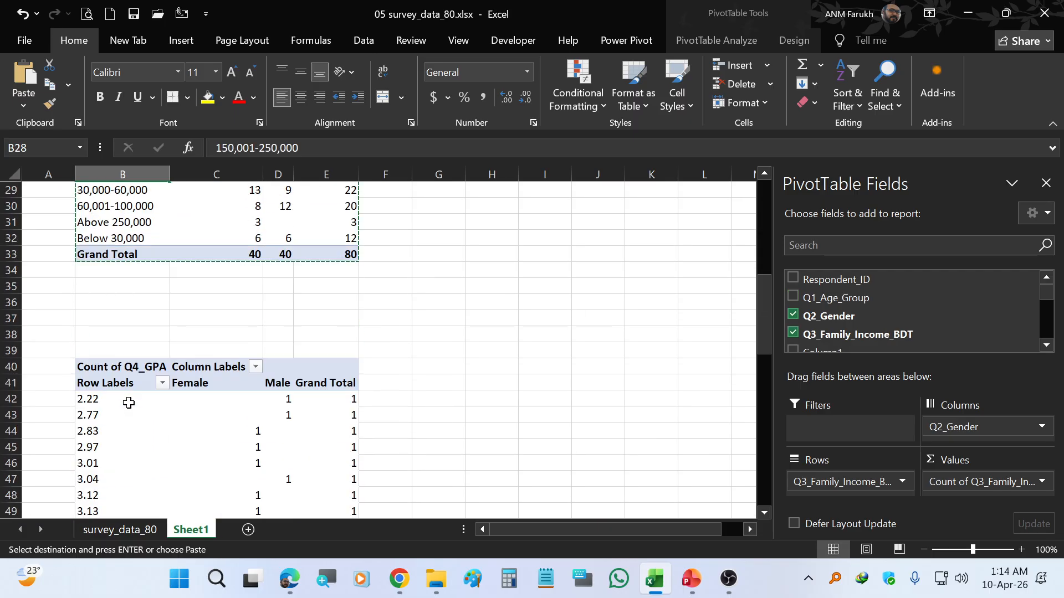
scroll(129, 403, "down", 2)
left_click(136, 354)
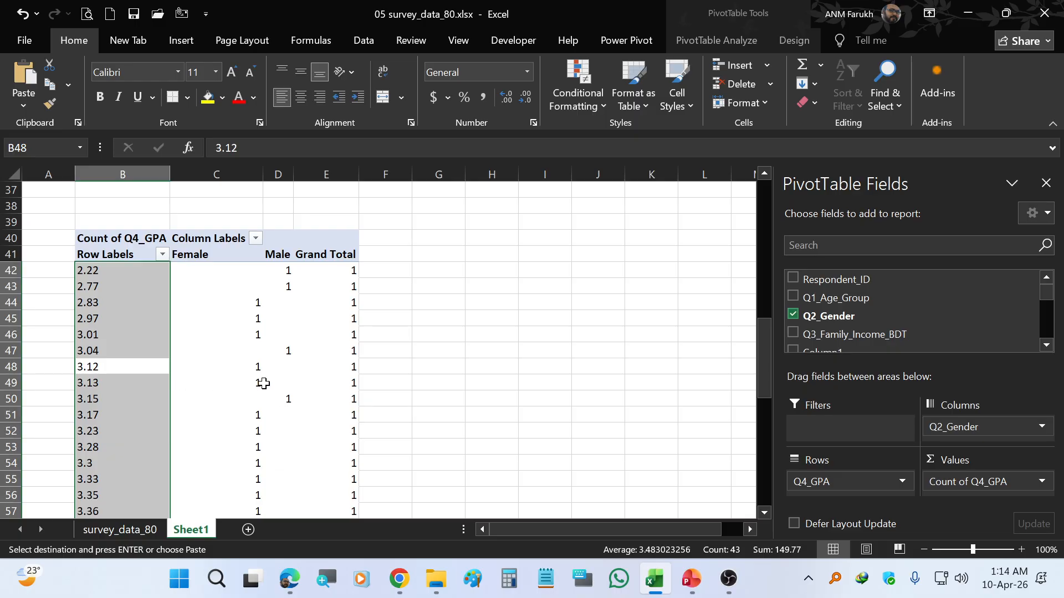
mouse_move(263, 383)
left_click(731, 577)
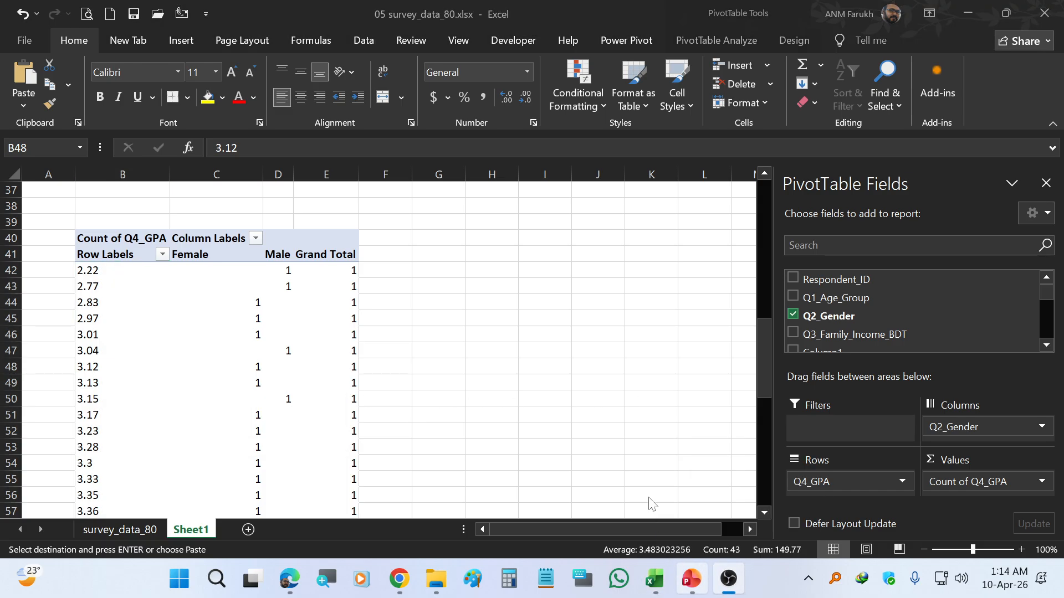